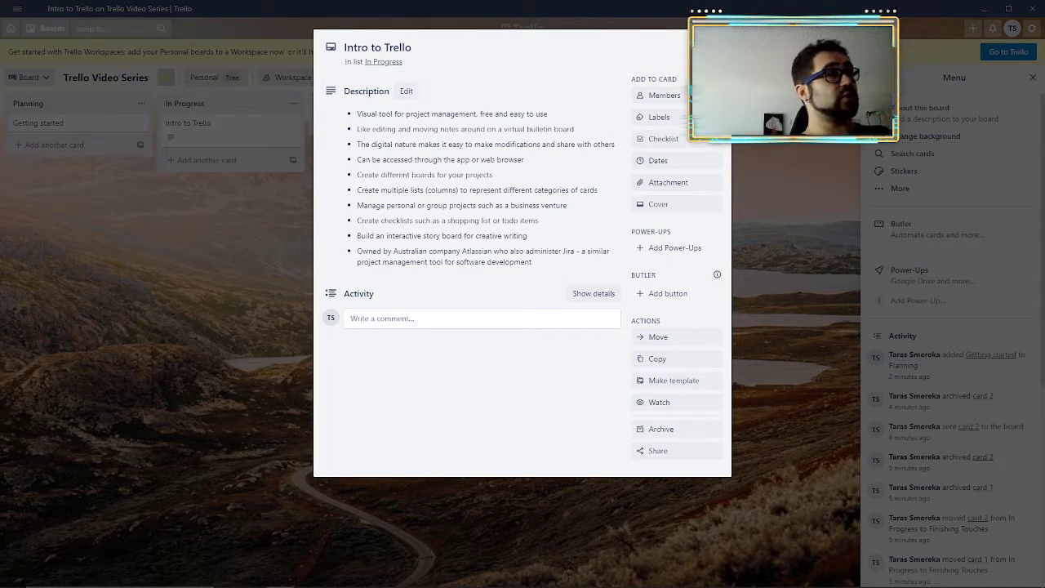
Step: Close the Intro to Trello card and view the list of starred, recent and workspace boards
left_click(194, 289)
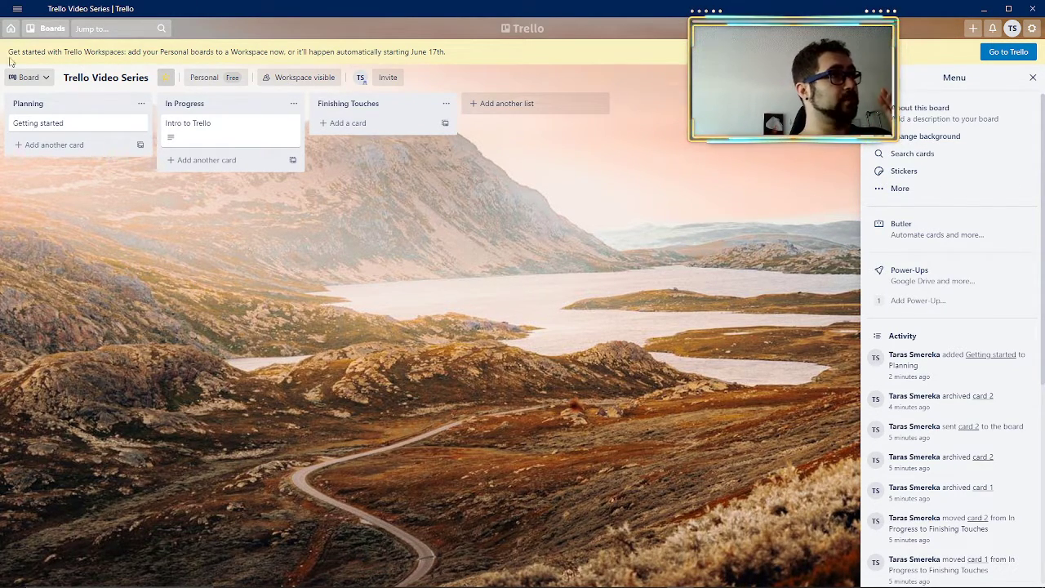
left_click(51, 33)
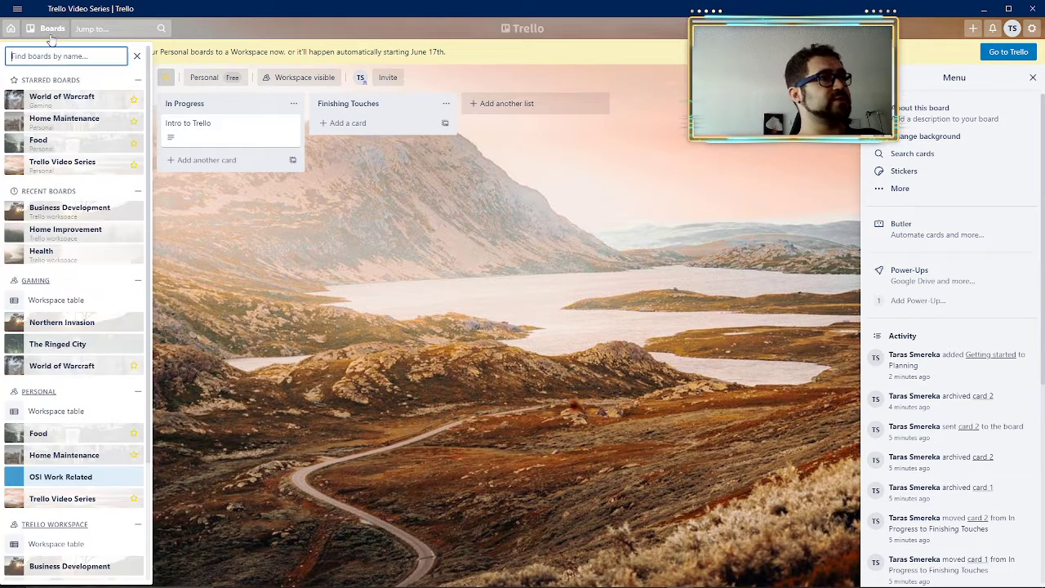
left_click(487, 260)
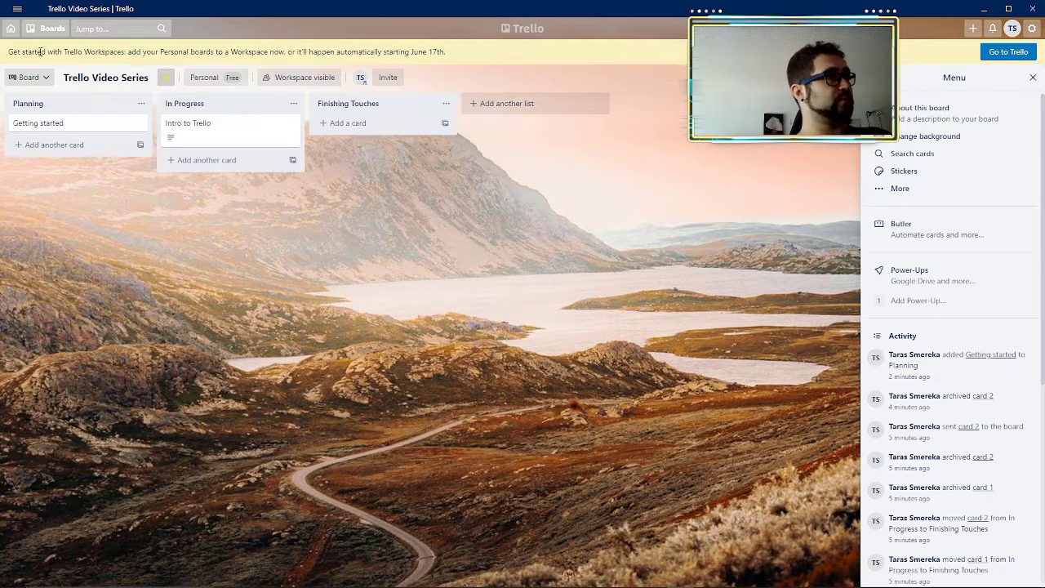
left_click(45, 30)
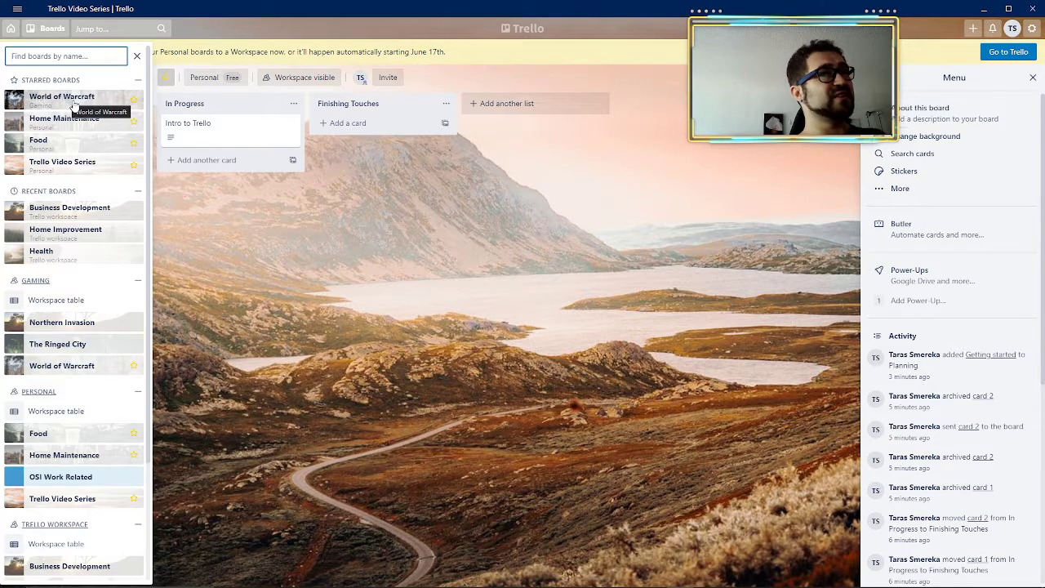
left_click(264, 275)
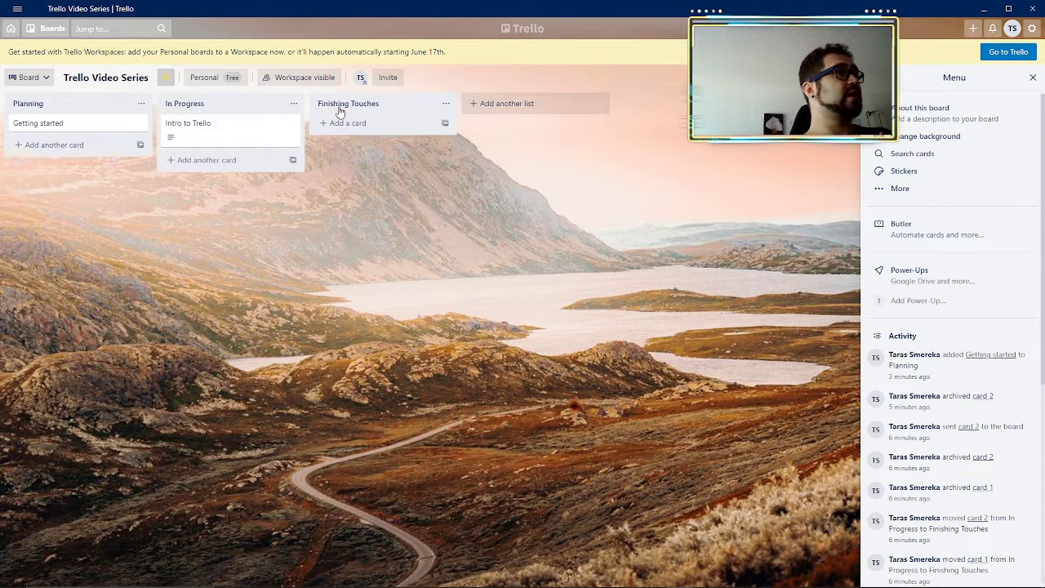
Step: Move the Finishing Touches list ahead of In Progress, and return it to its place after In Progress
left_click_drag(341, 111, 194, 104)
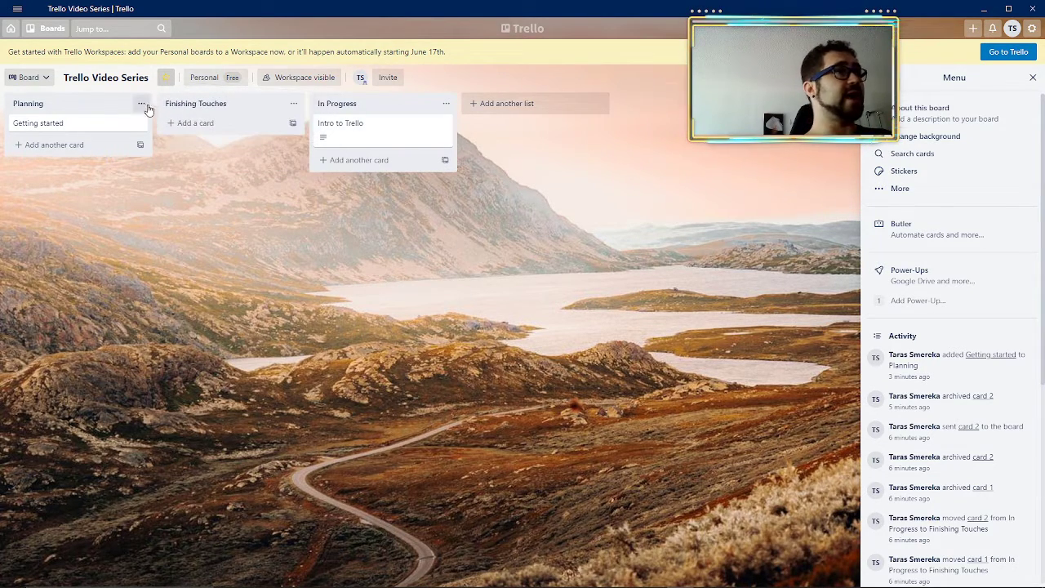
mouse_move(124, 111)
left_mouse_down()
mouse_move(294, 96)
mouse_move(168, 112)
mouse_move(123, 94)
left_mouse_up()
left_click_drag(239, 107, 390, 99)
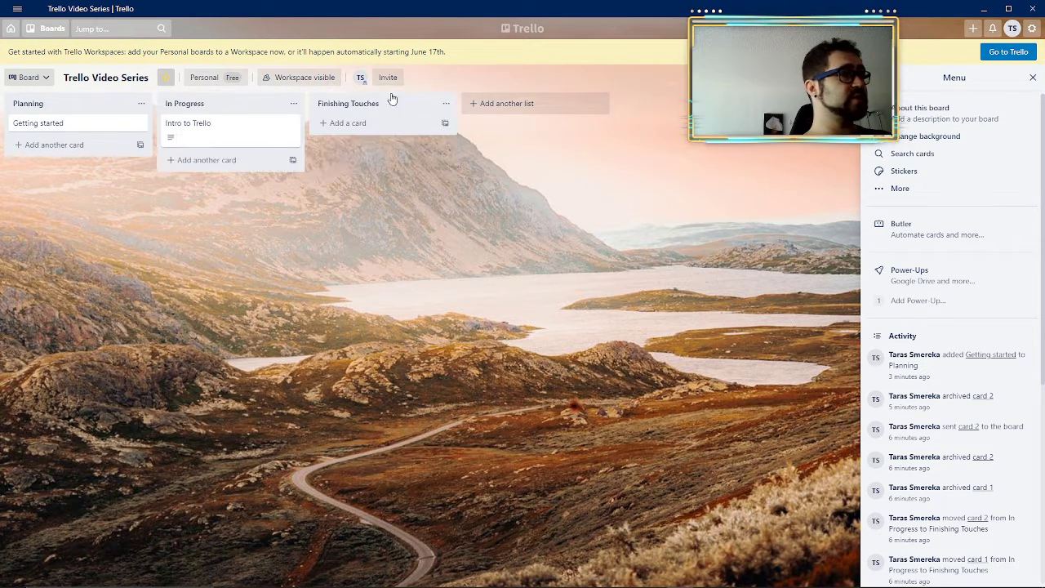
Step: Add a list named "list" after Finishing Touches and archive it
left_click(491, 103)
type("list")
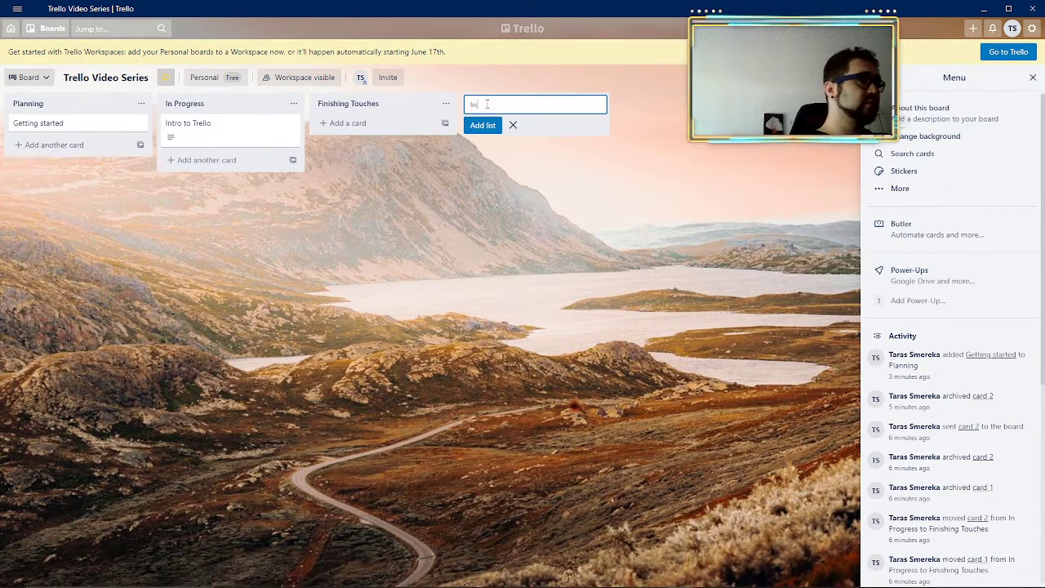
key("Return")
key("Escape")
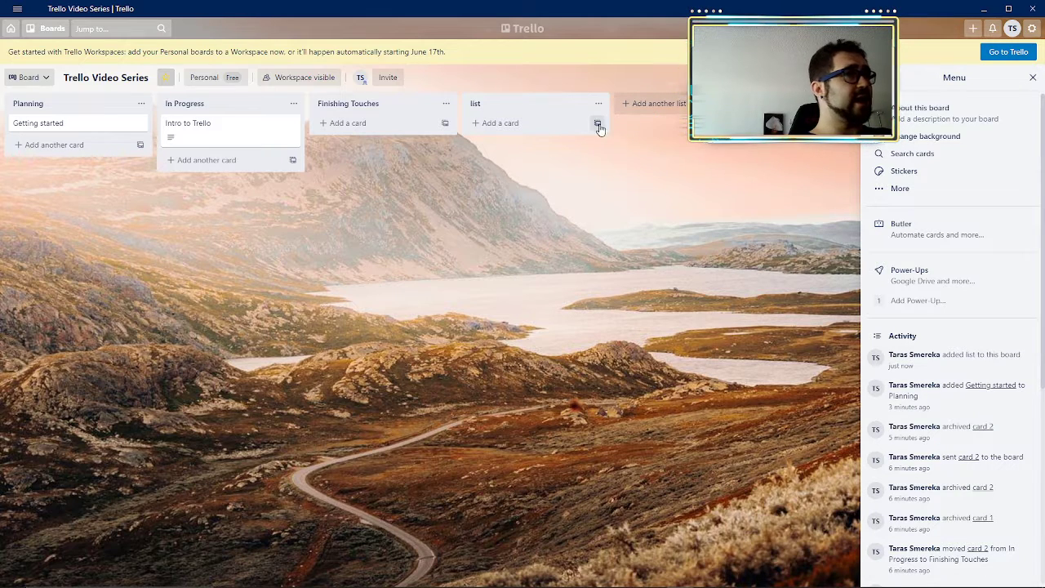
left_click(600, 103)
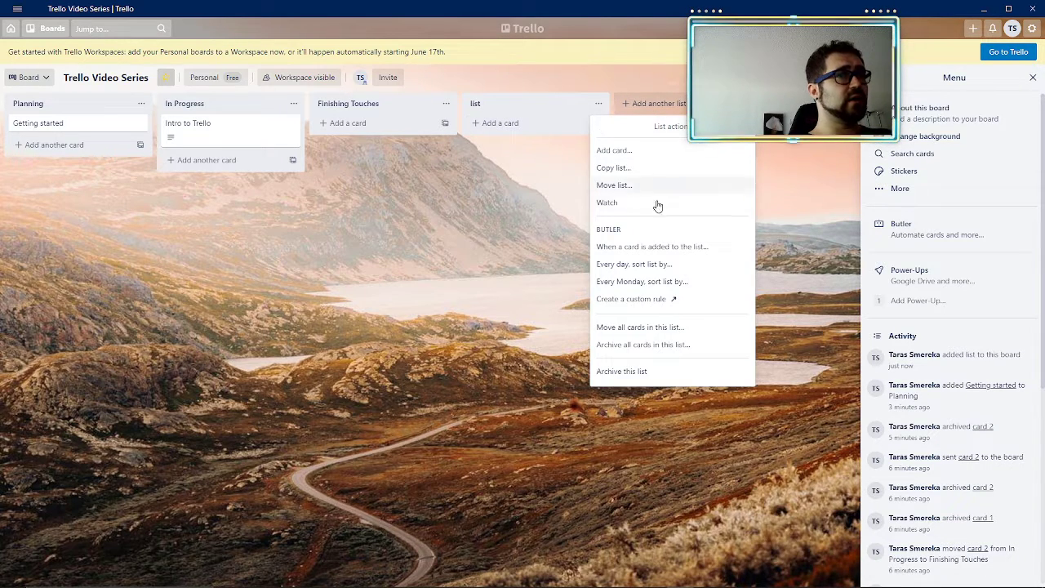
left_click(660, 372)
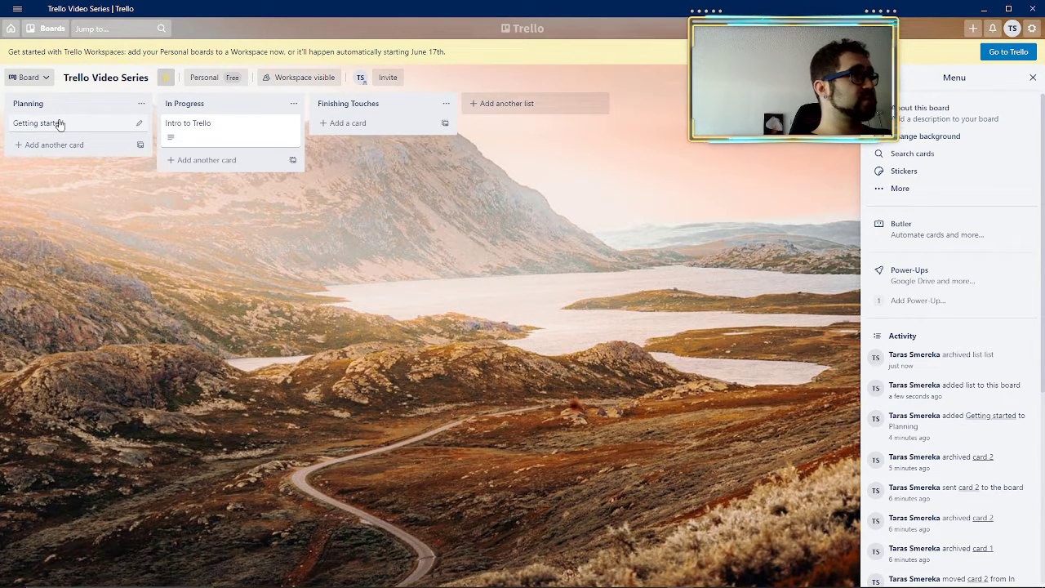
Step: Add cards "card 1" and "card 2" to the Planning list and arrange them above the Getting started card
left_click(41, 144)
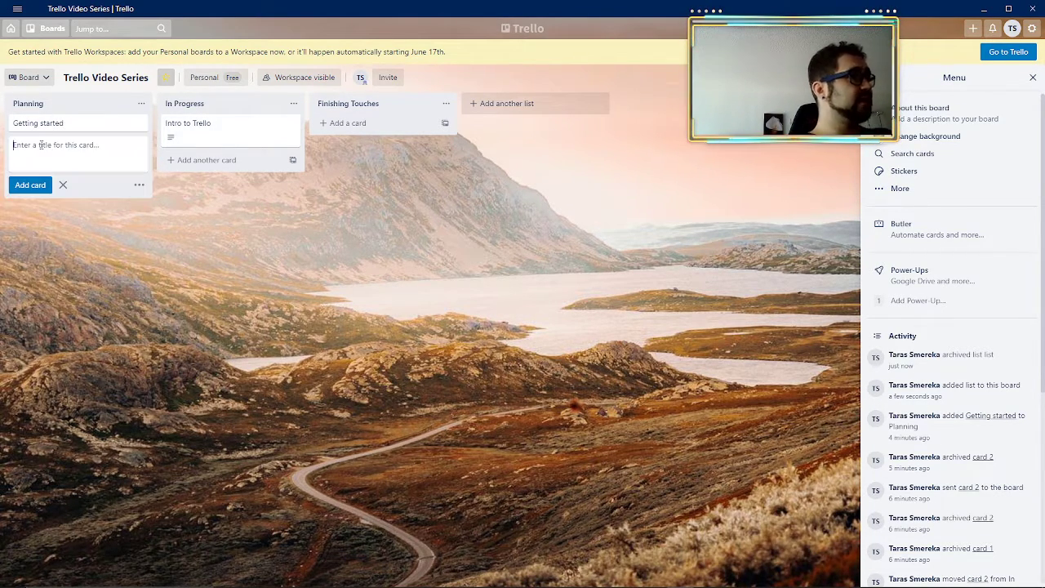
type("cards")
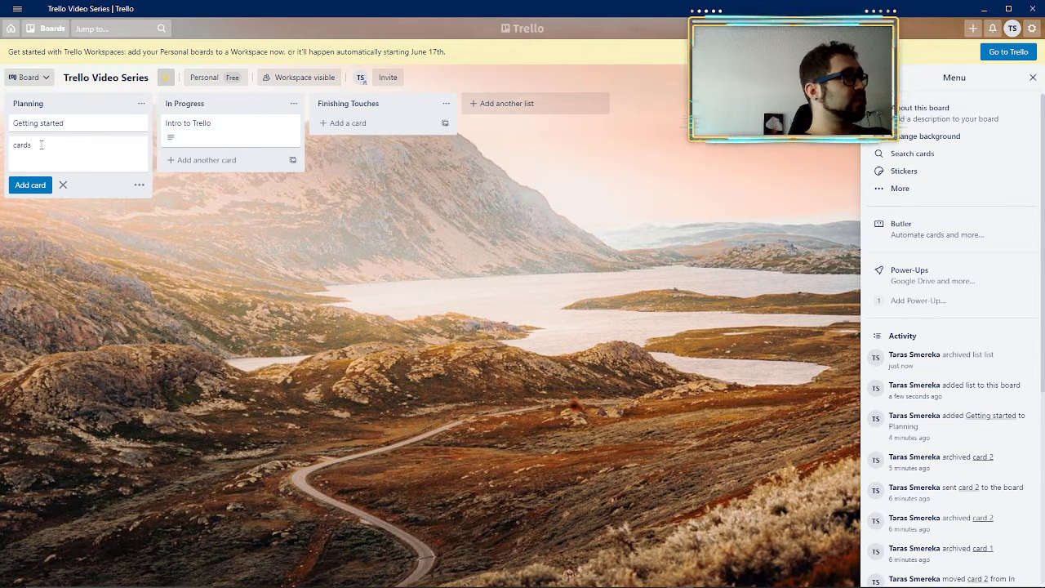
type(" 1")
key("Return")
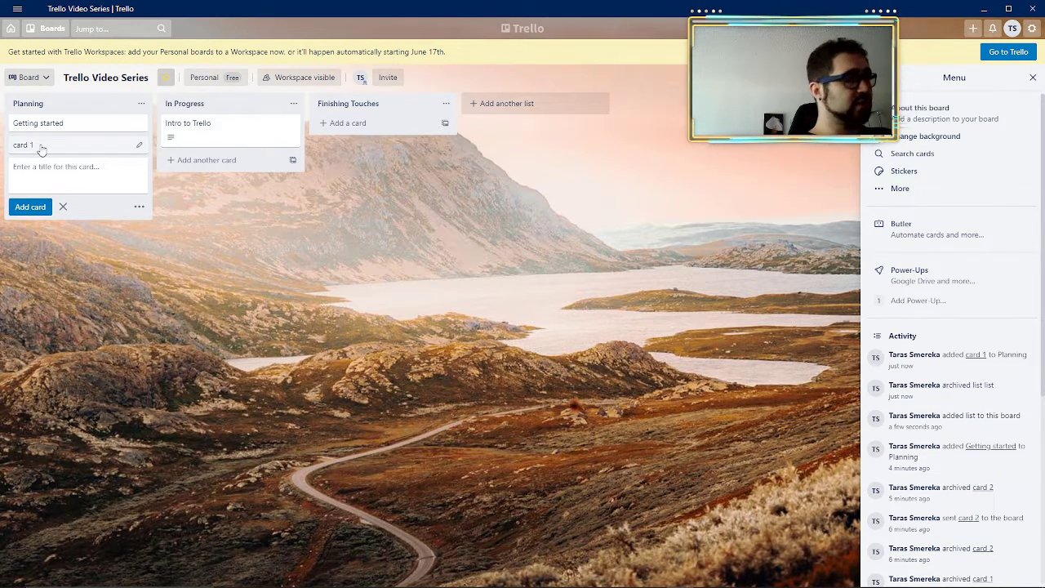
type("card 2")
key("Return")
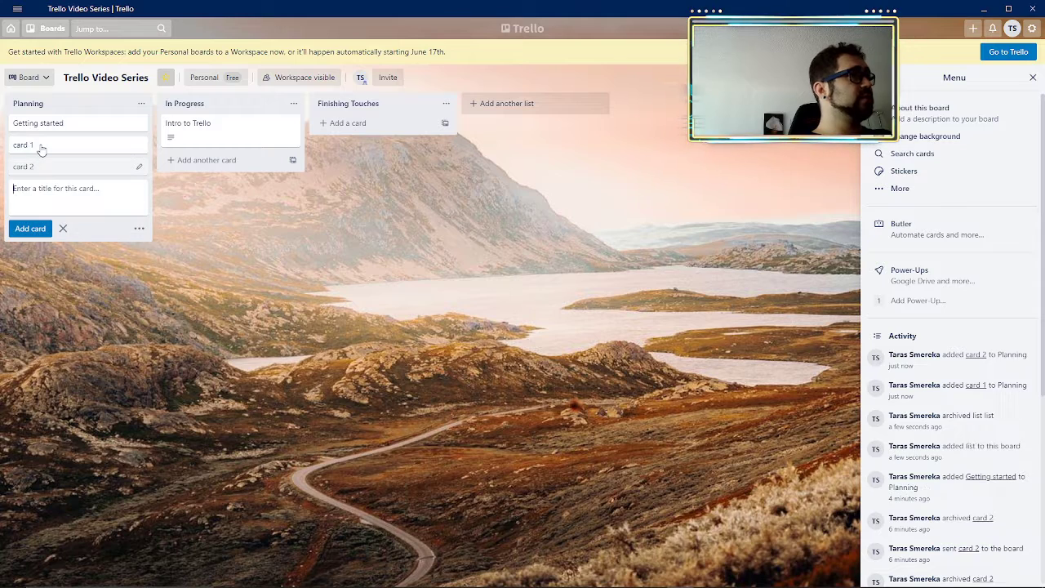
mouse_move(41, 147)
left_mouse_down()
mouse_move(23, 173)
mouse_move(56, 138)
mouse_move(56, 124)
mouse_move(42, 147)
mouse_move(205, 107)
mouse_move(198, 121)
mouse_move(132, 143)
mouse_move(194, 111)
mouse_move(164, 141)
mouse_move(36, 145)
left_mouse_up()
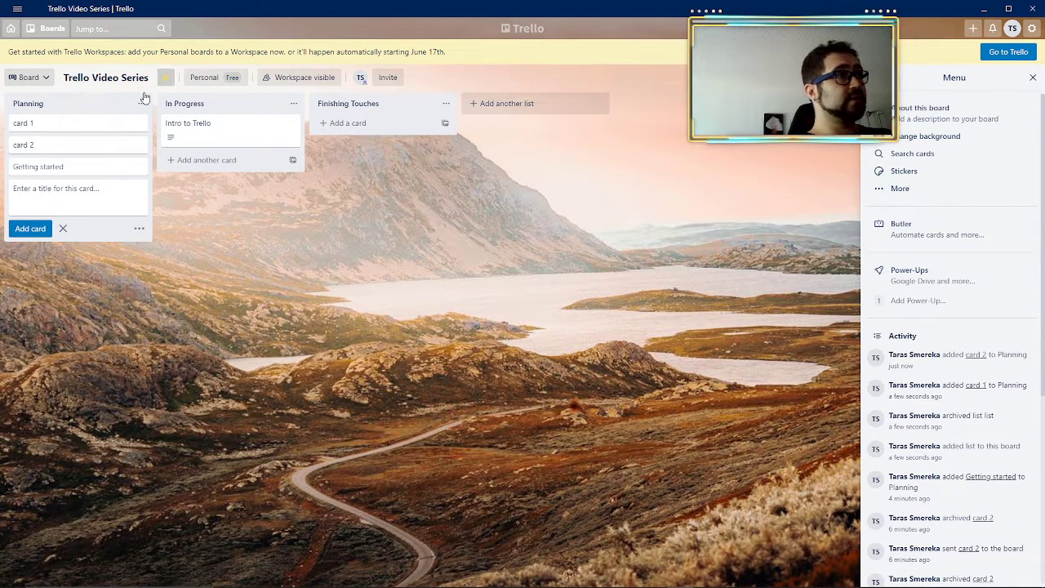
Step: Check the move options and destination boards available for card 2, leaving the card where it is
right_click(18, 146)
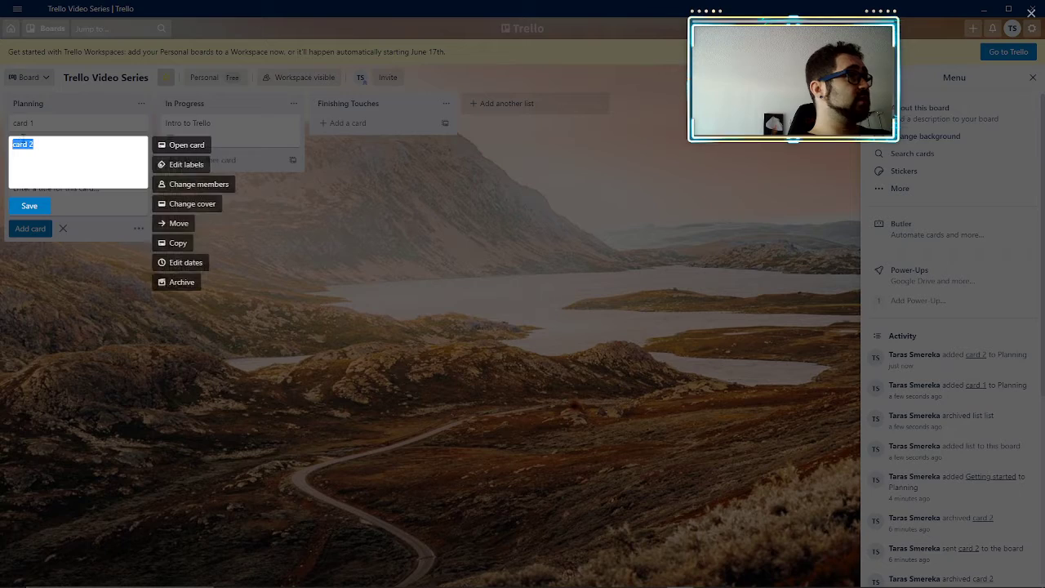
left_click(182, 226)
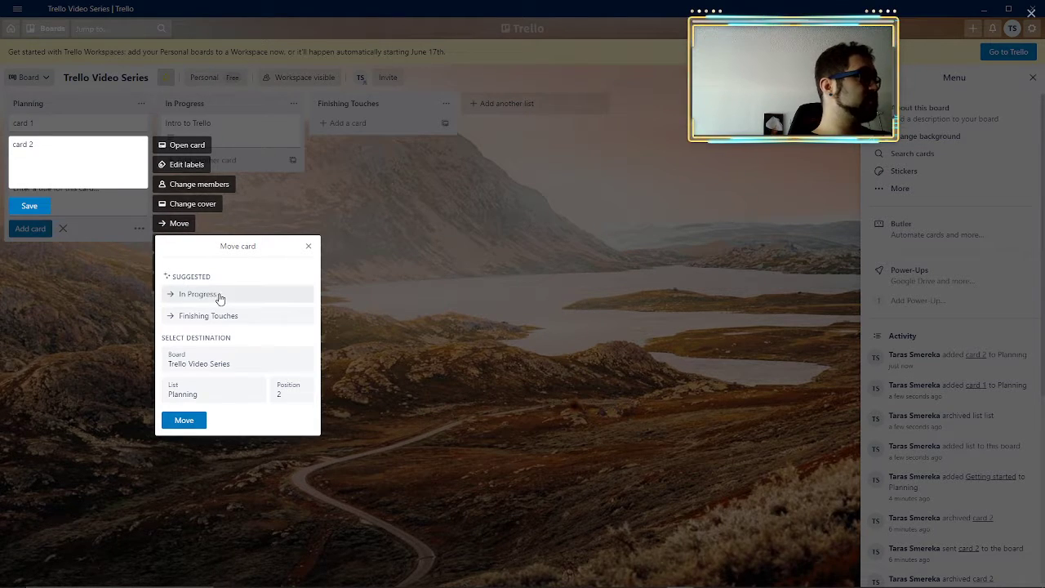
left_click(232, 364)
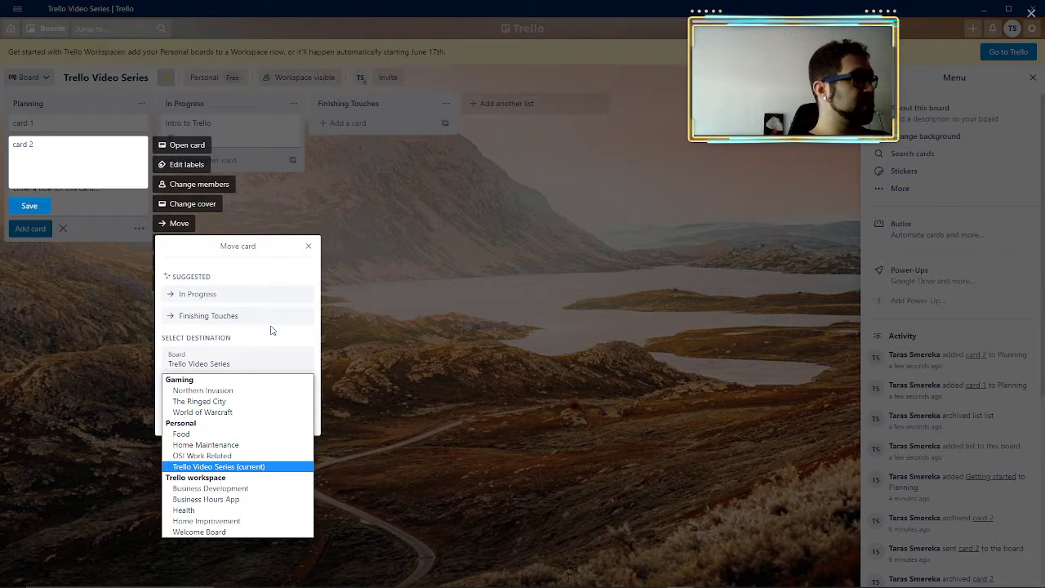
left_click(419, 250)
left_click(423, 250)
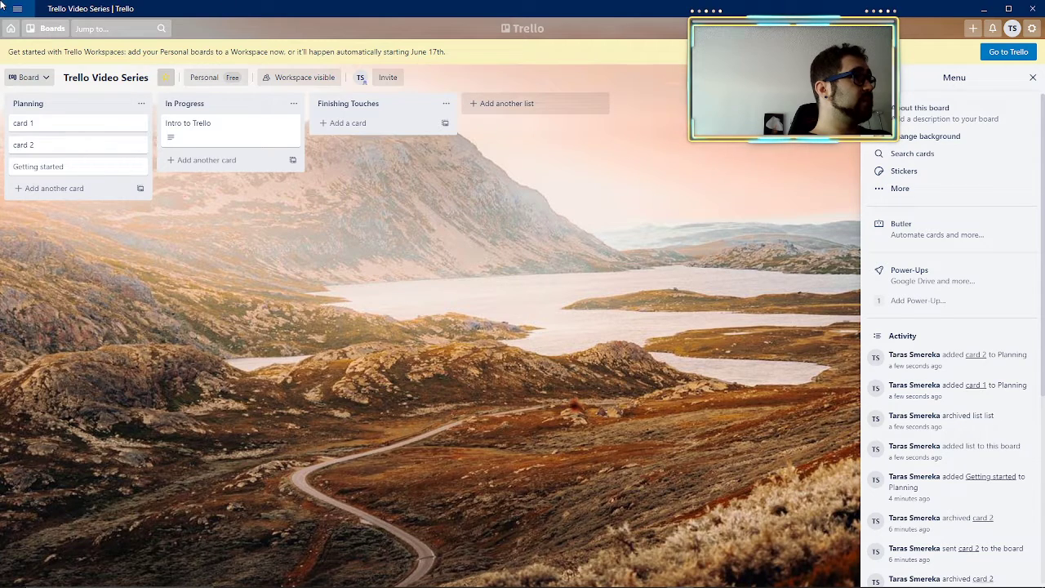
Step: Save a description on card 1 with dashed lines "bullet 1" and "bullet 2", a blank line and "describe some more", and close the card
left_click(22, 122)
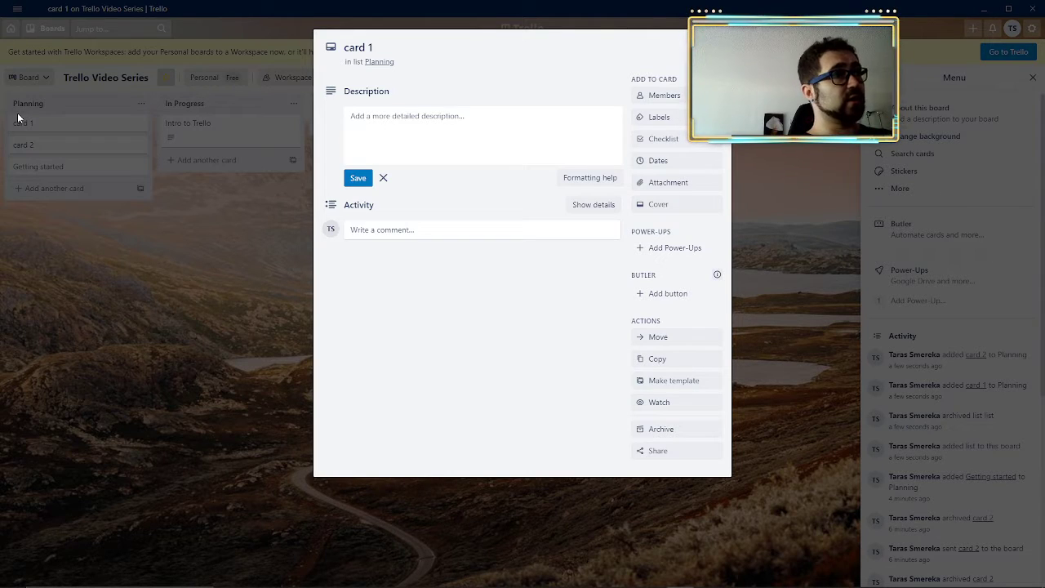
left_click(384, 116)
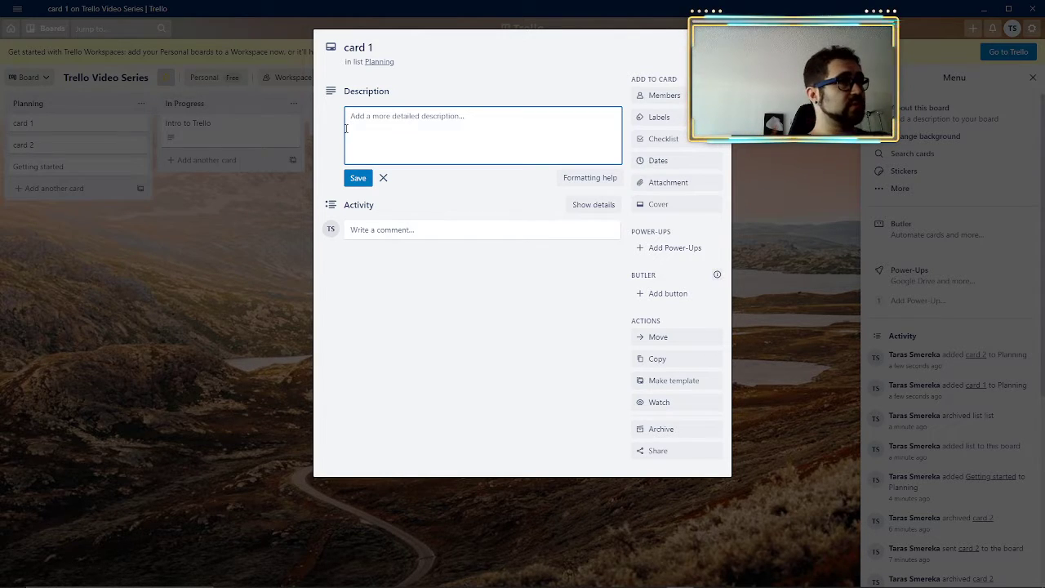
type("-")
key("BackSpace")
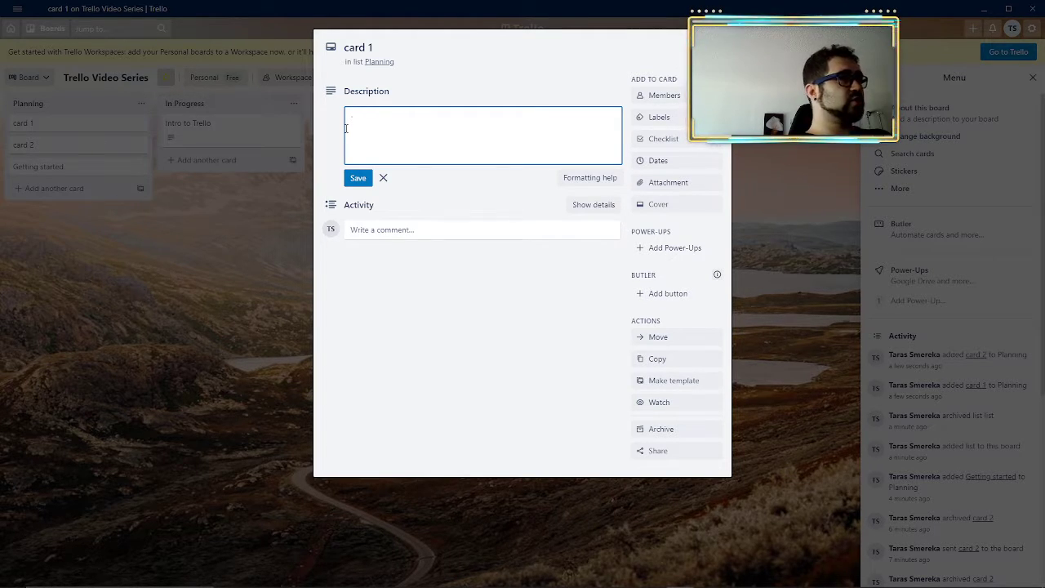
type("- bullet 1")
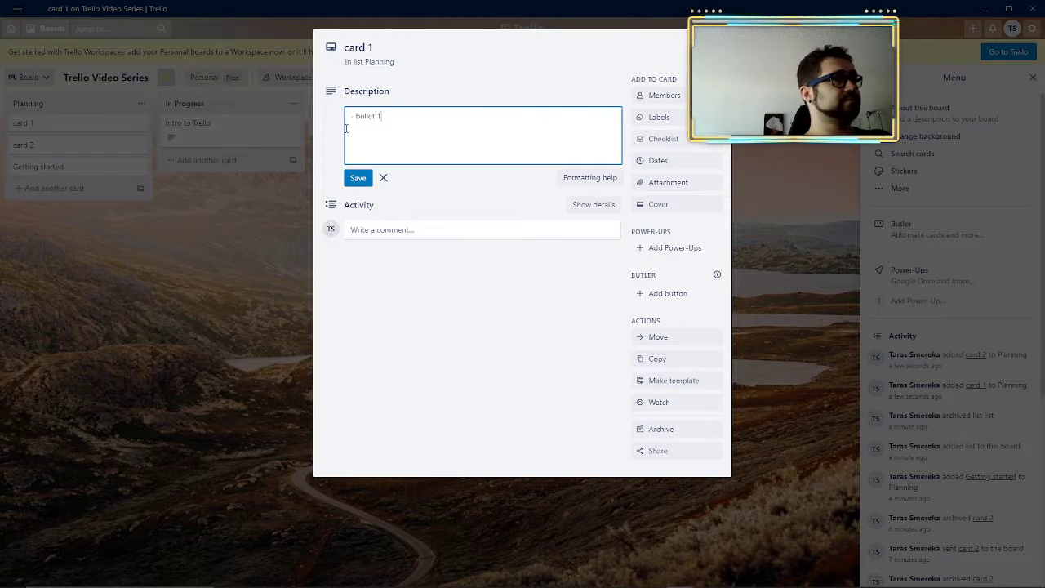
type("- bullet 2")
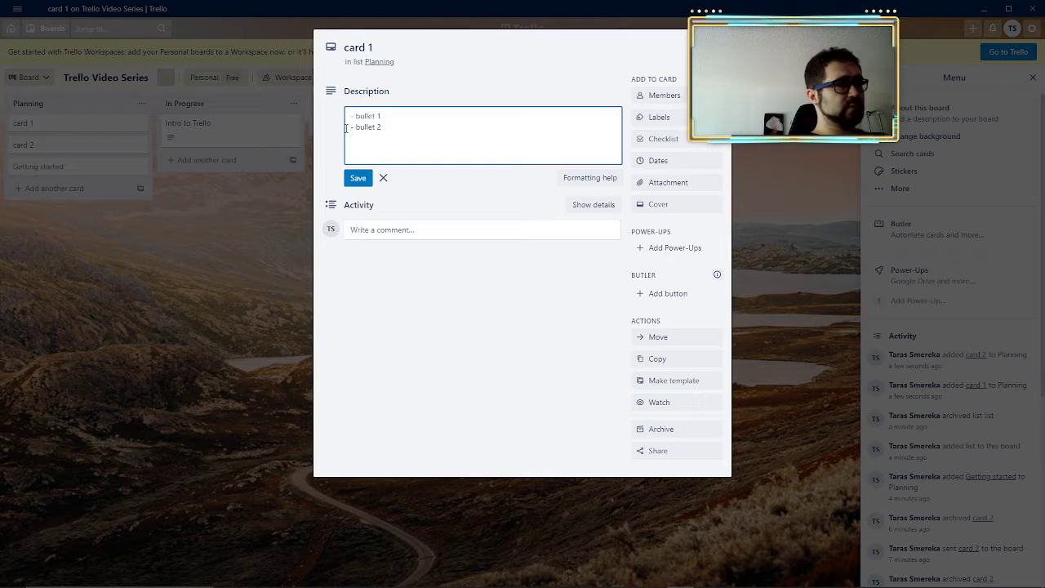
key("Return")
key("Return")
type("describe ")
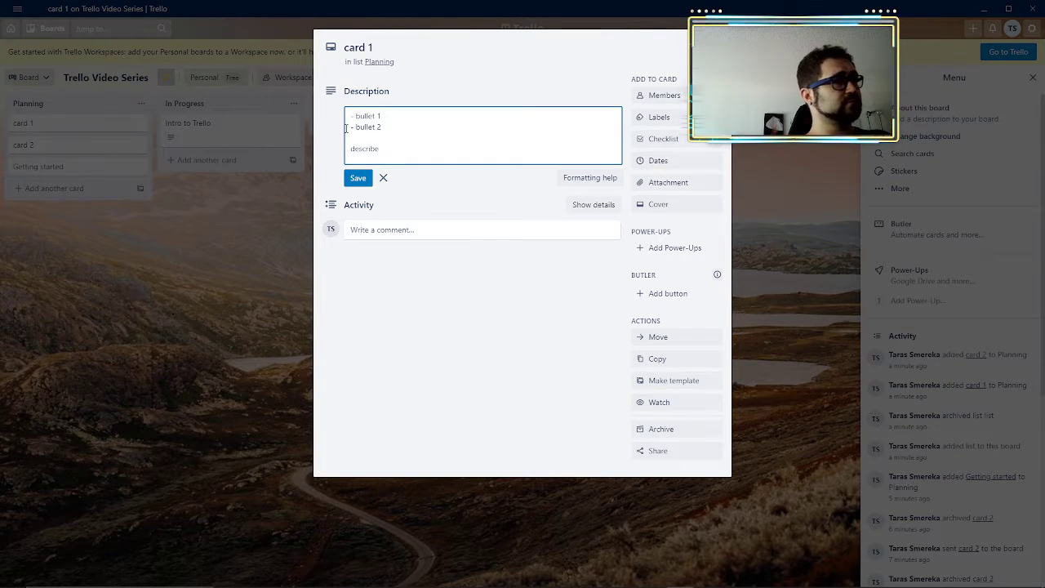
type("some mor")
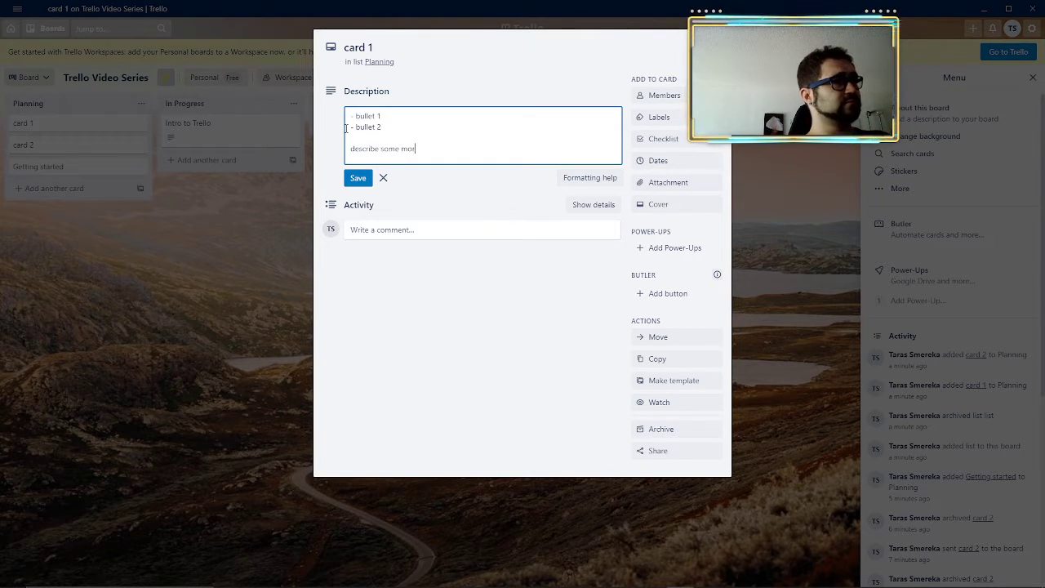
type("e")
left_click(353, 179)
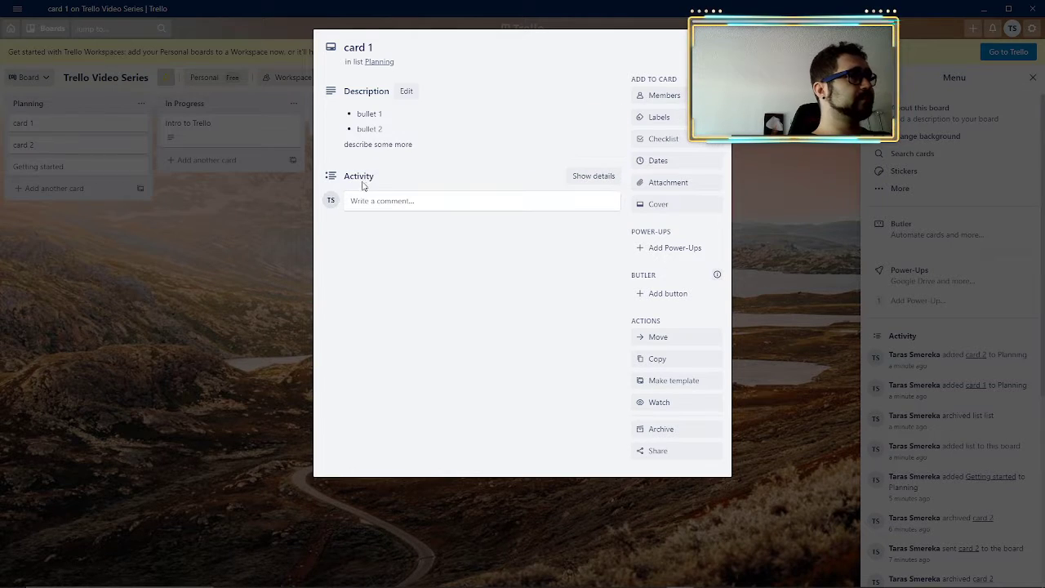
left_click(242, 274)
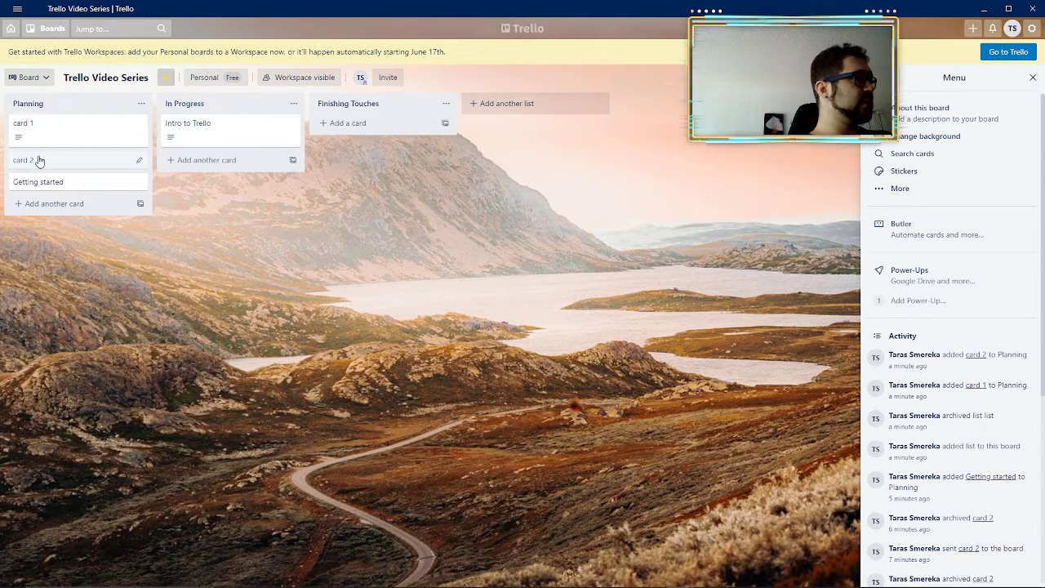
Step: Open card 2 and add a checklist with the default title "Checklist"
left_click(37, 160)
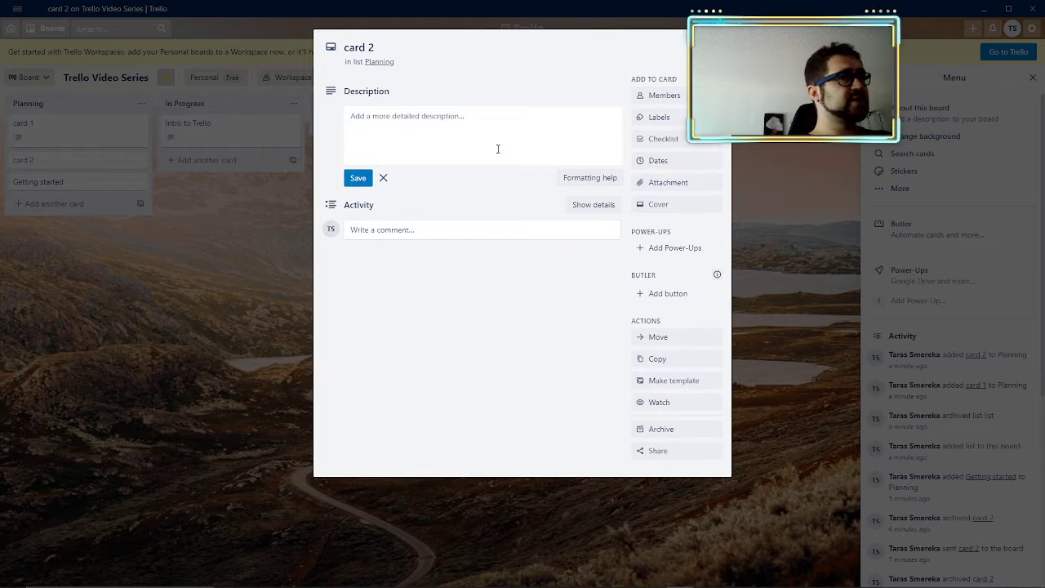
left_click(666, 138)
left_click(676, 227)
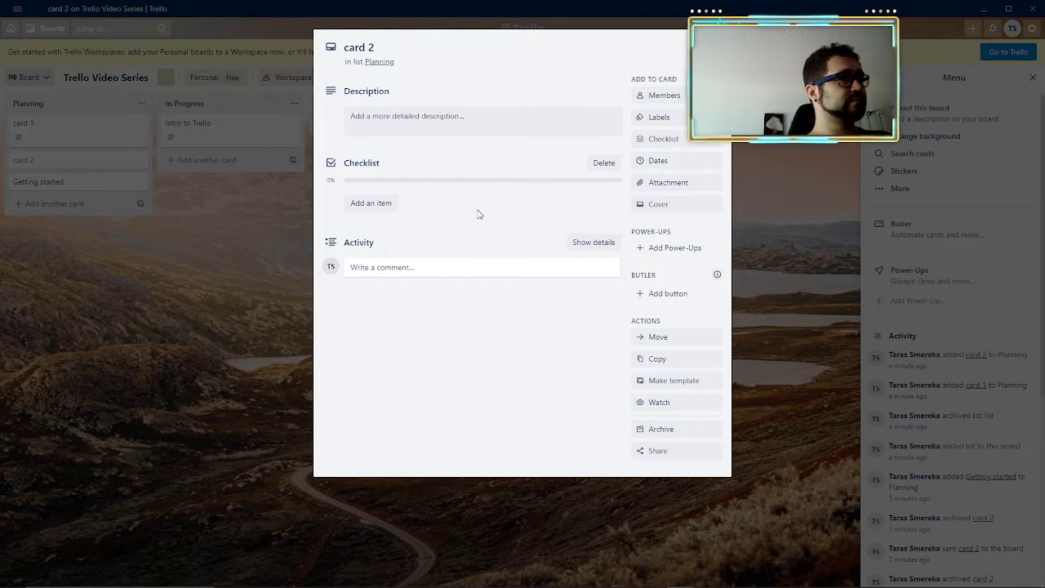
Step: Add the items "bananas", "bread" and "peanut butter" to card 2's checklist and close the card
left_click(387, 205)
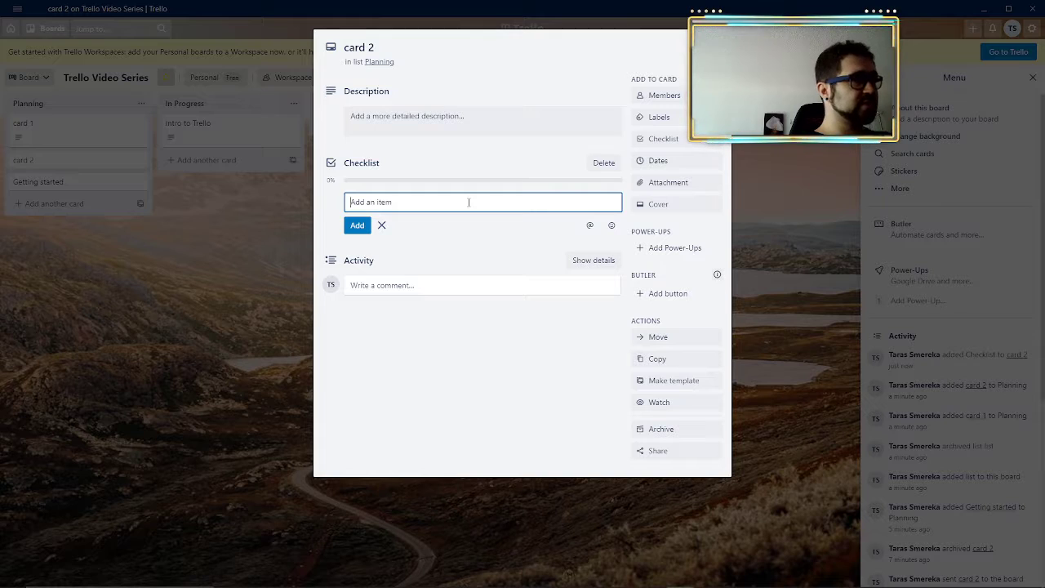
type("banan")
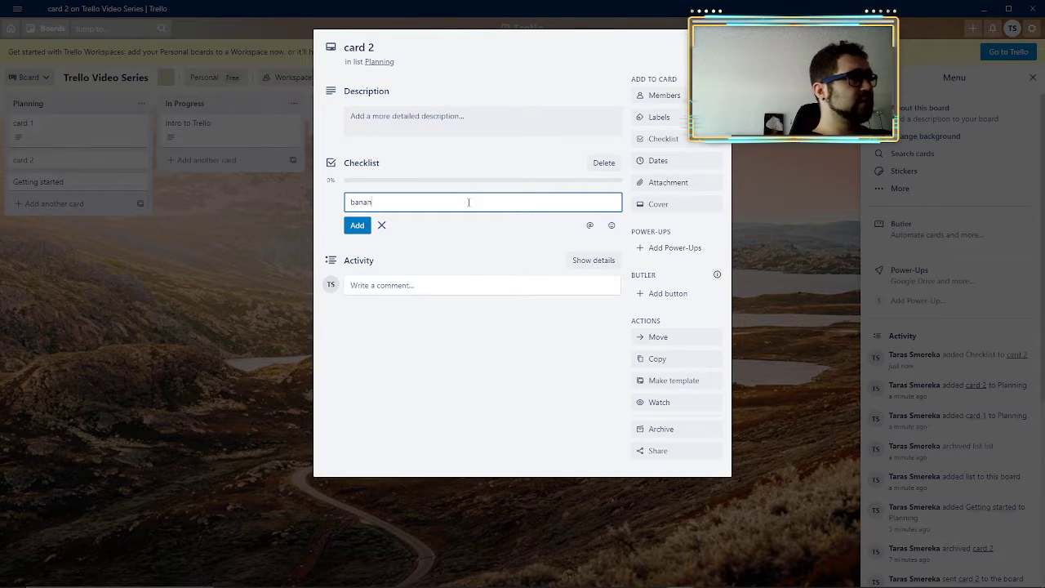
type("as")
key("Return")
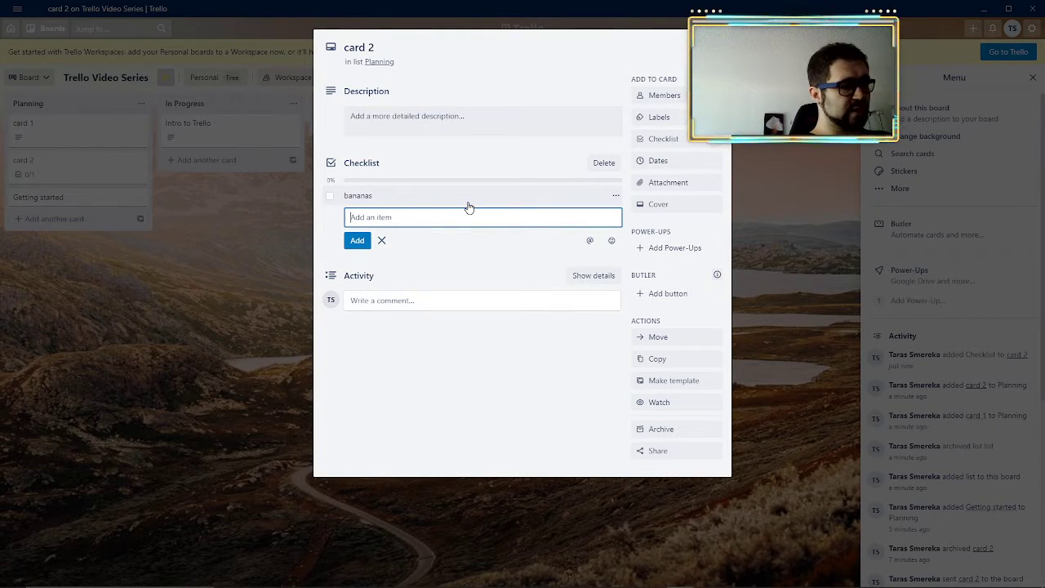
type("bread")
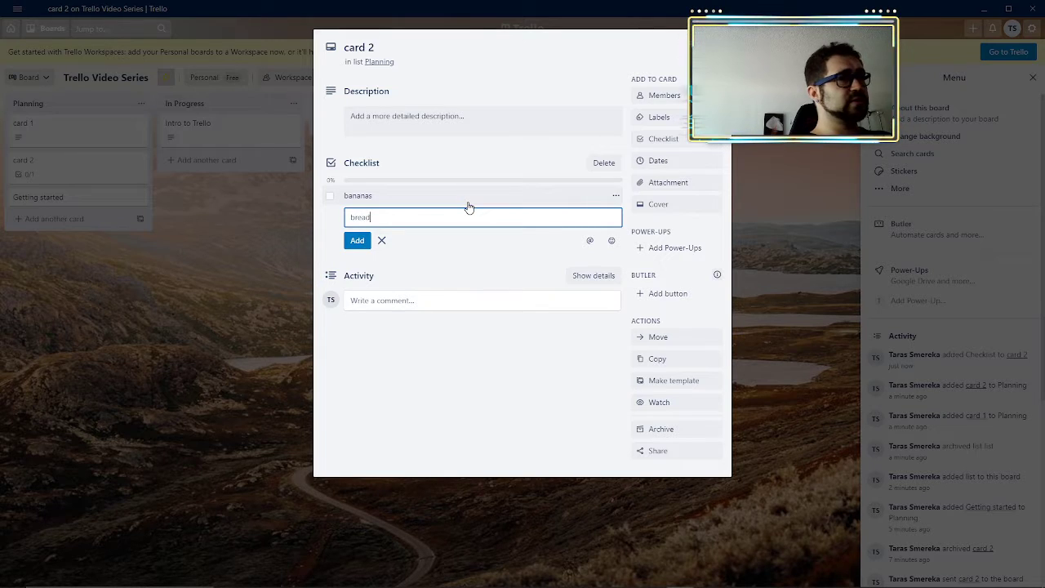
key("Return")
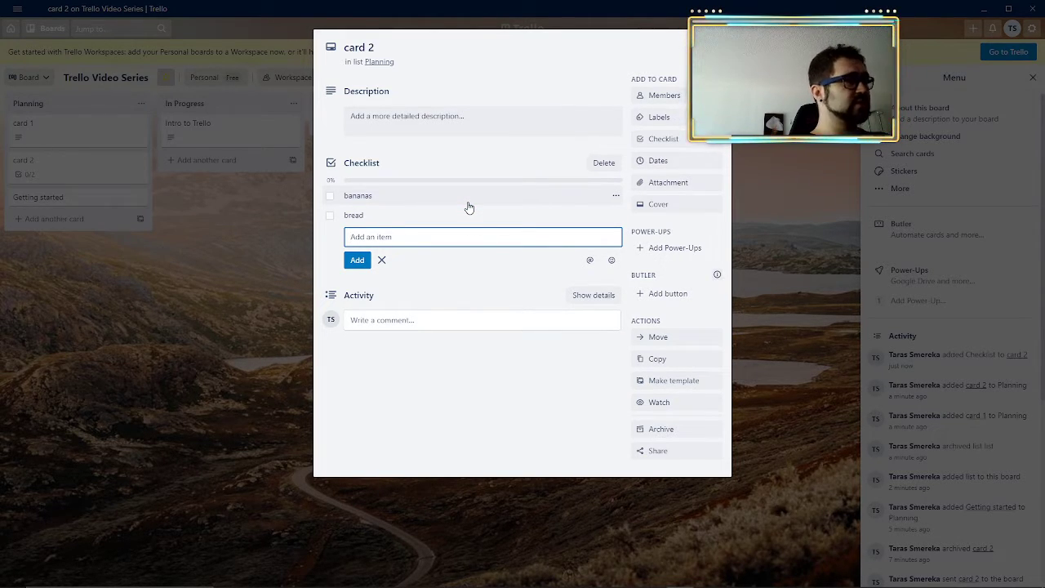
type("peanut")
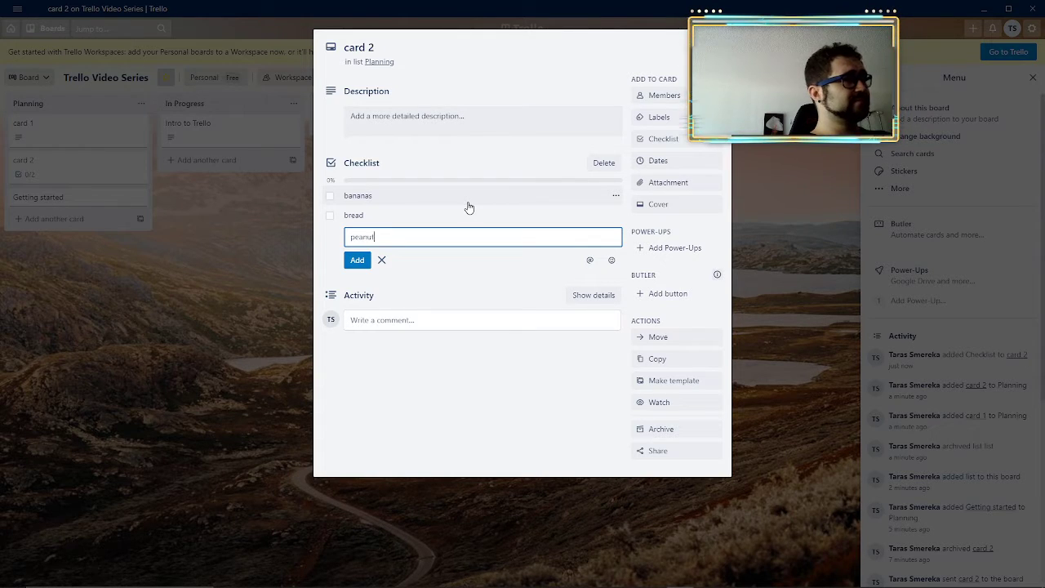
type(" butter")
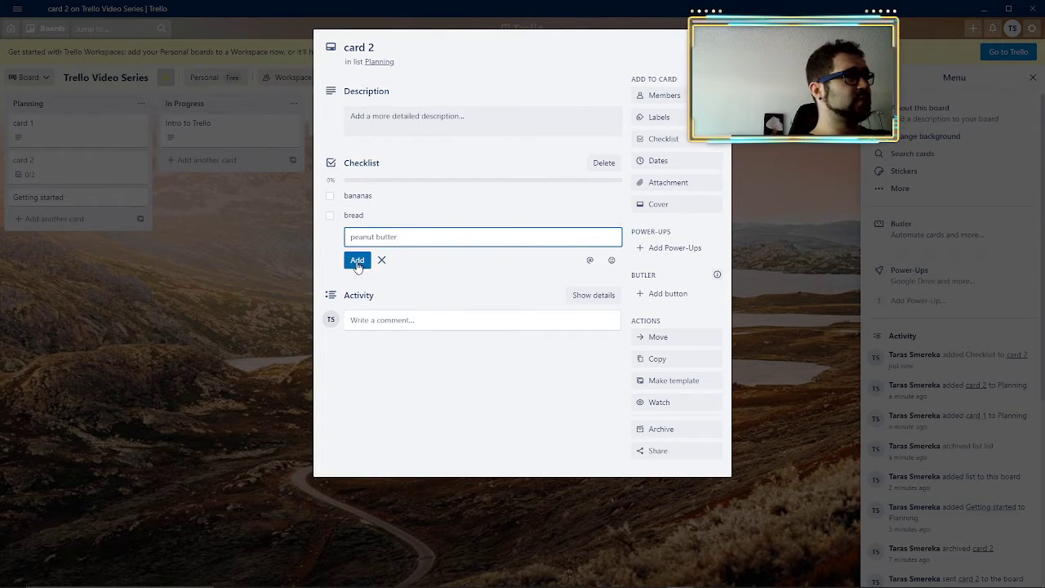
left_click(356, 260)
left_click(260, 296)
left_click(201, 230)
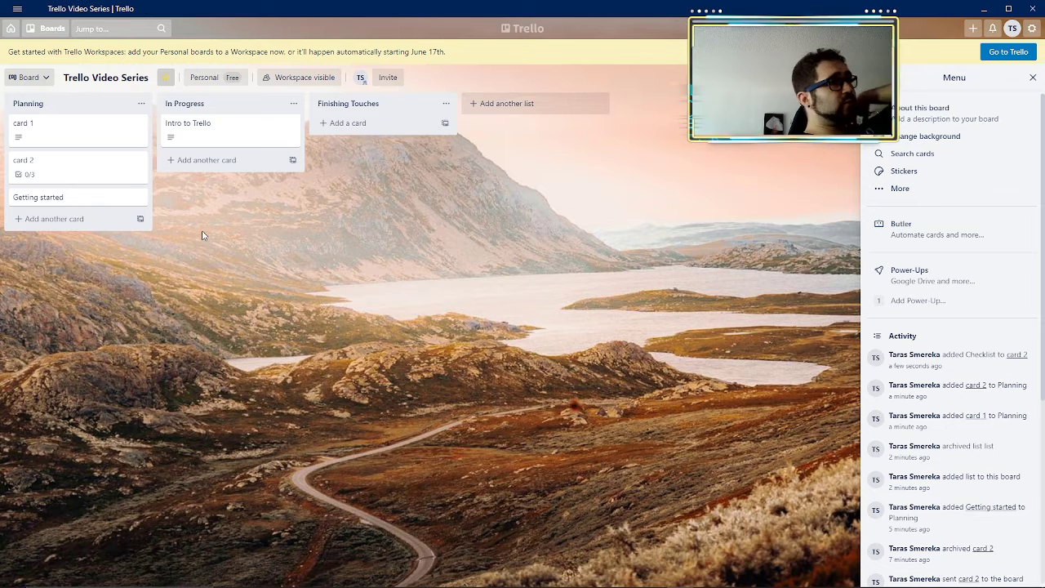
Step: Move card 1 and card 2 from the Planning list to In Progress, below the Intro to Trello card
left_click_drag(71, 133, 205, 163)
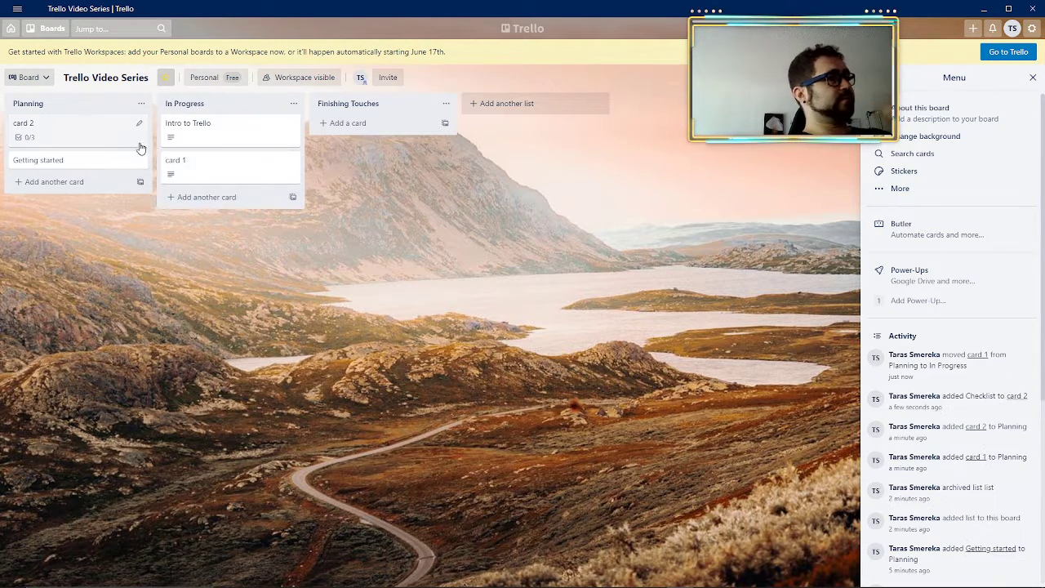
left_click_drag(77, 131, 221, 203)
Step: Mark bananas, bread and peanut butter as complete in card 2's checklist and close the card
left_click(222, 204)
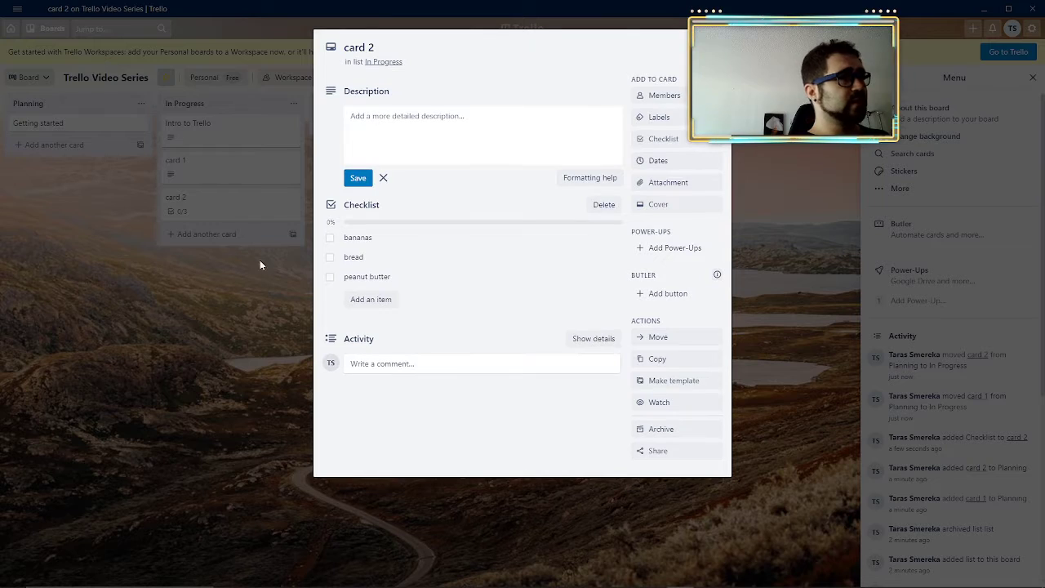
left_click(329, 242)
left_click(329, 214)
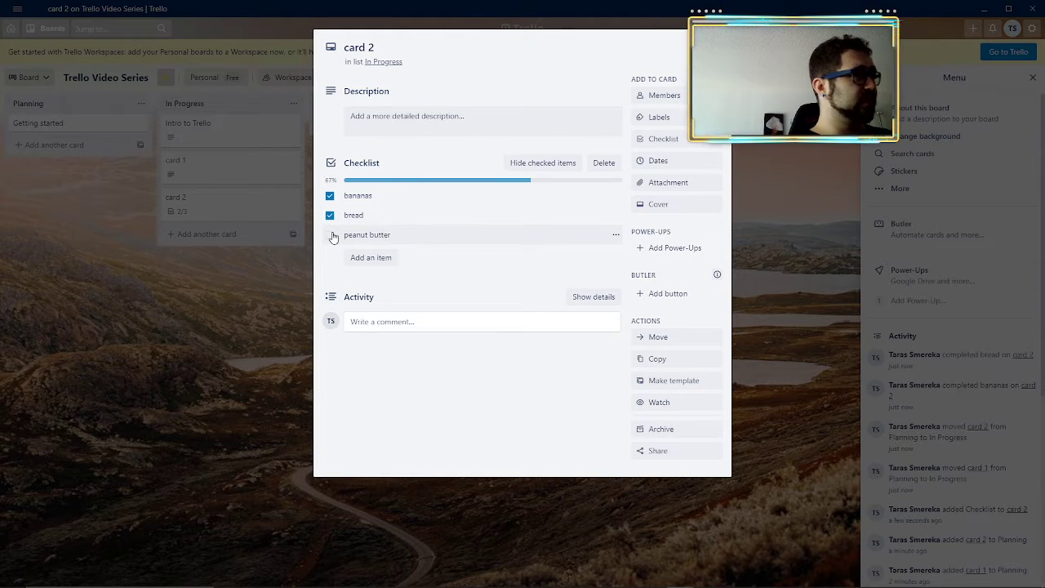
left_click(330, 236)
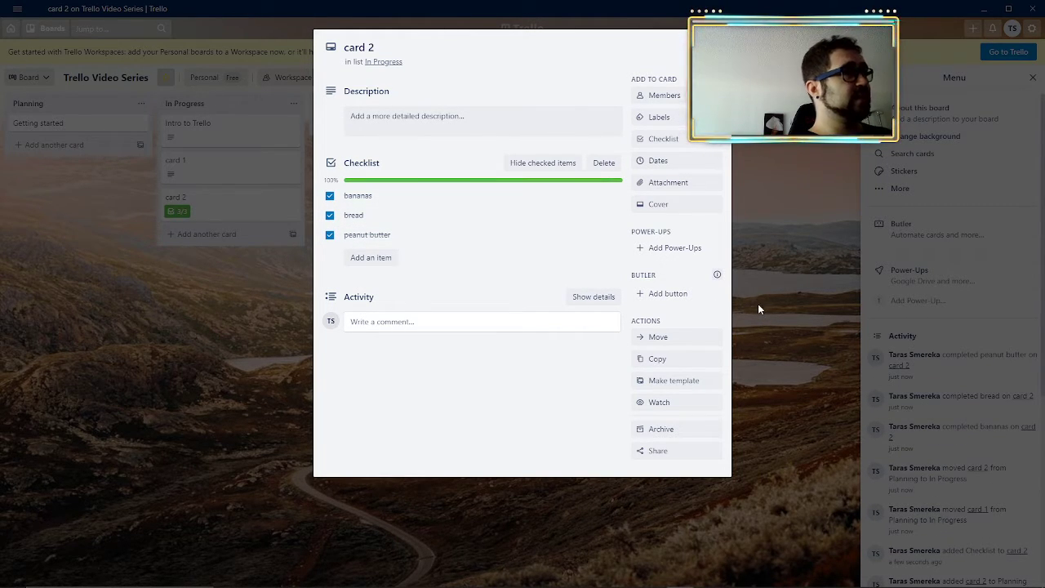
left_click(758, 305)
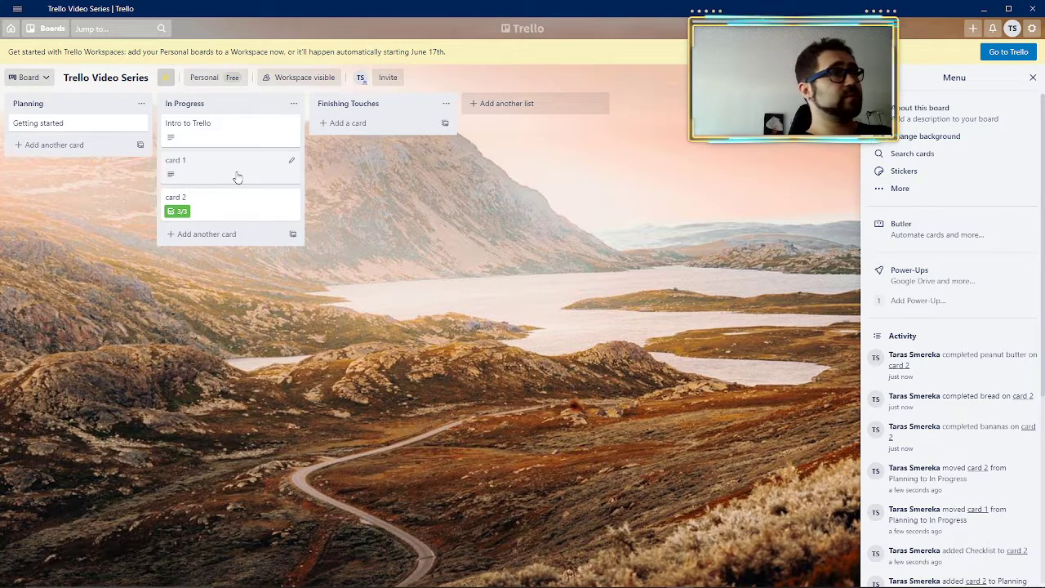
Step: Move card 1 and card 2 from In Progress to the Finishing Touches list and archive both cards
left_click_drag(235, 175, 350, 173)
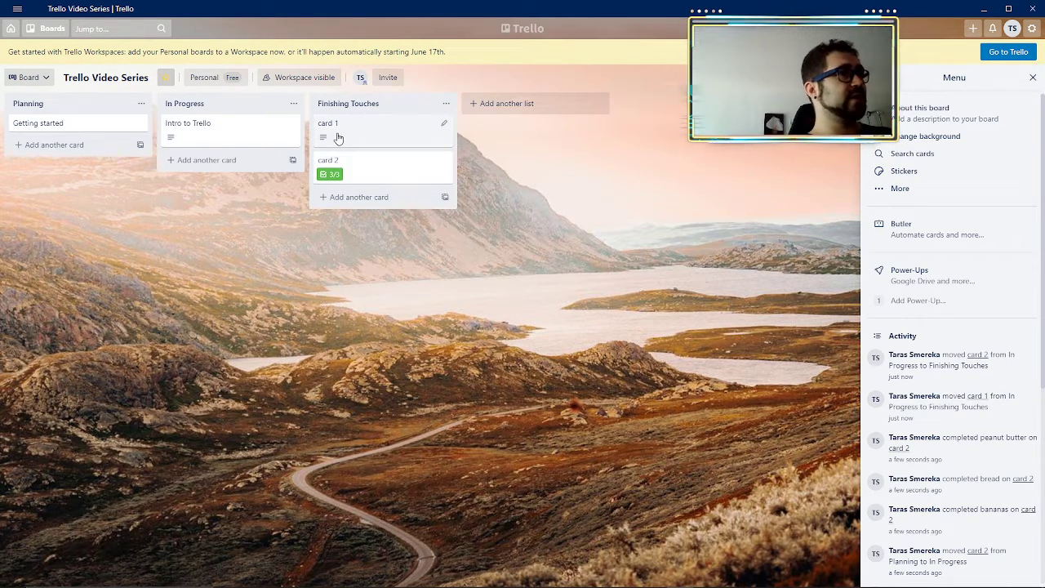
right_click(342, 135)
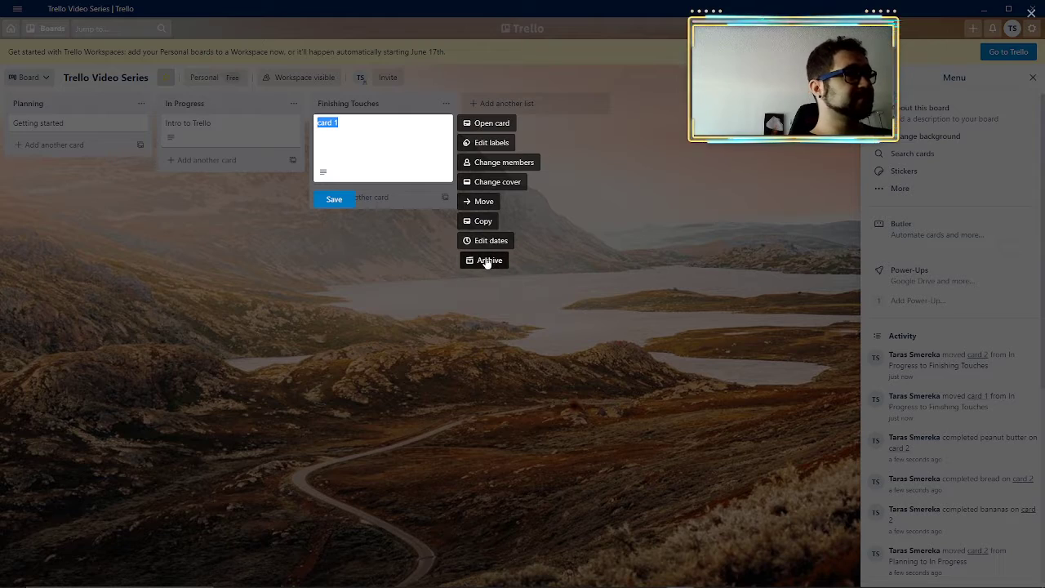
left_click(482, 259)
right_click(374, 194)
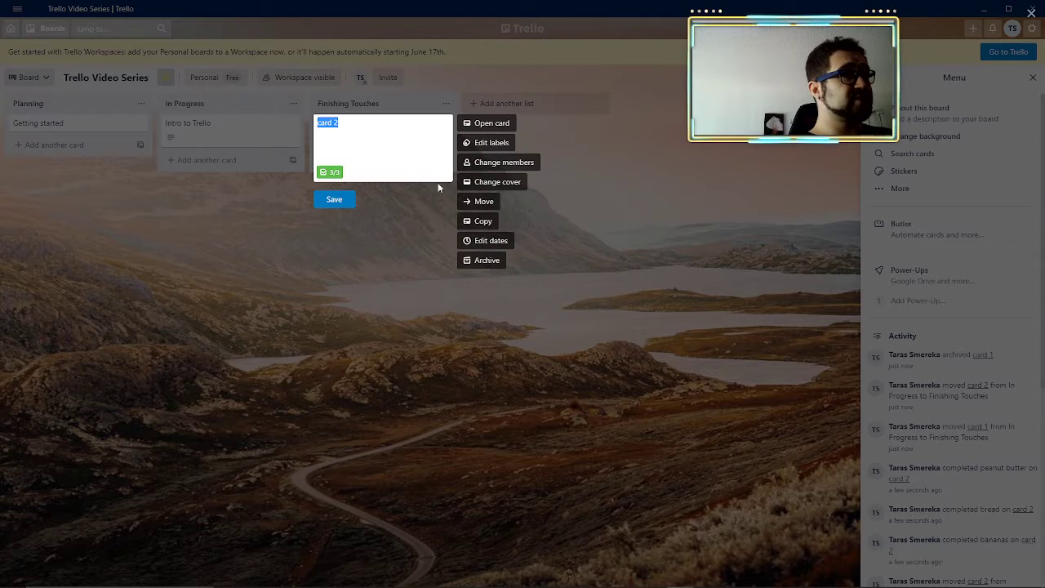
left_click(485, 259)
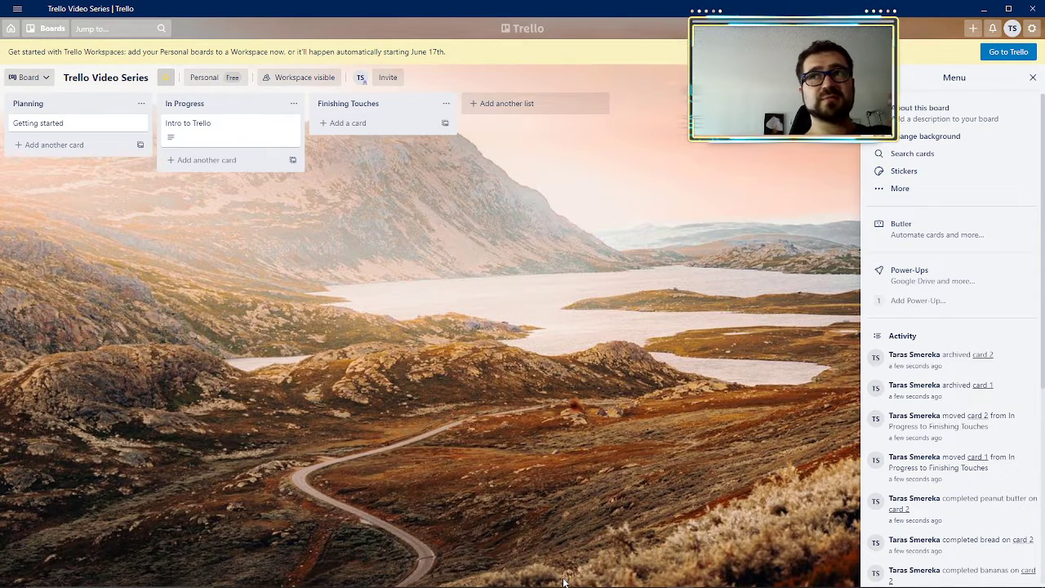
Step: Open the archived card 2 from the board activity, restore it to the In Progress list and close the card
left_click(983, 355)
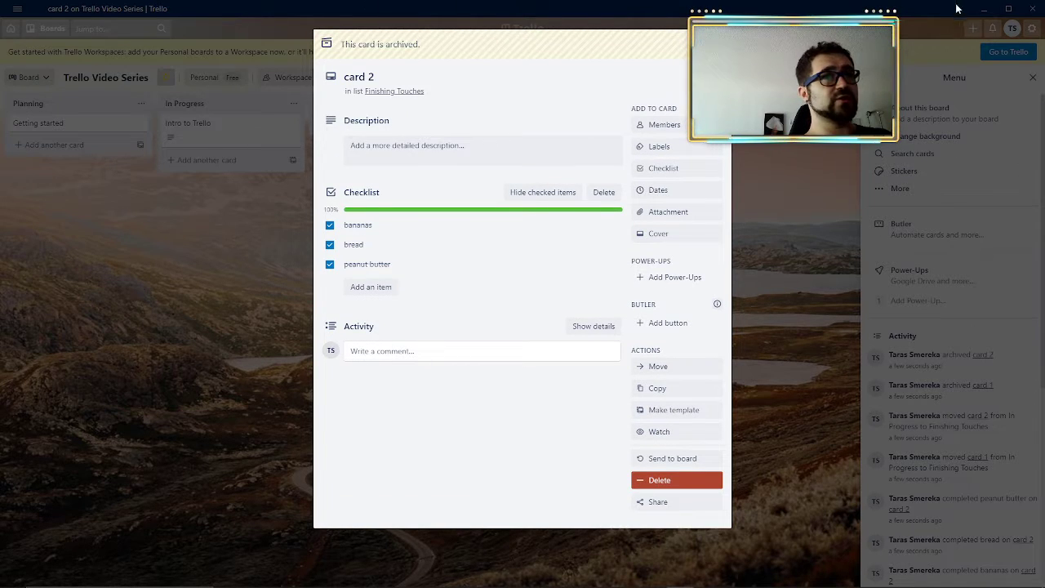
left_click(995, 273)
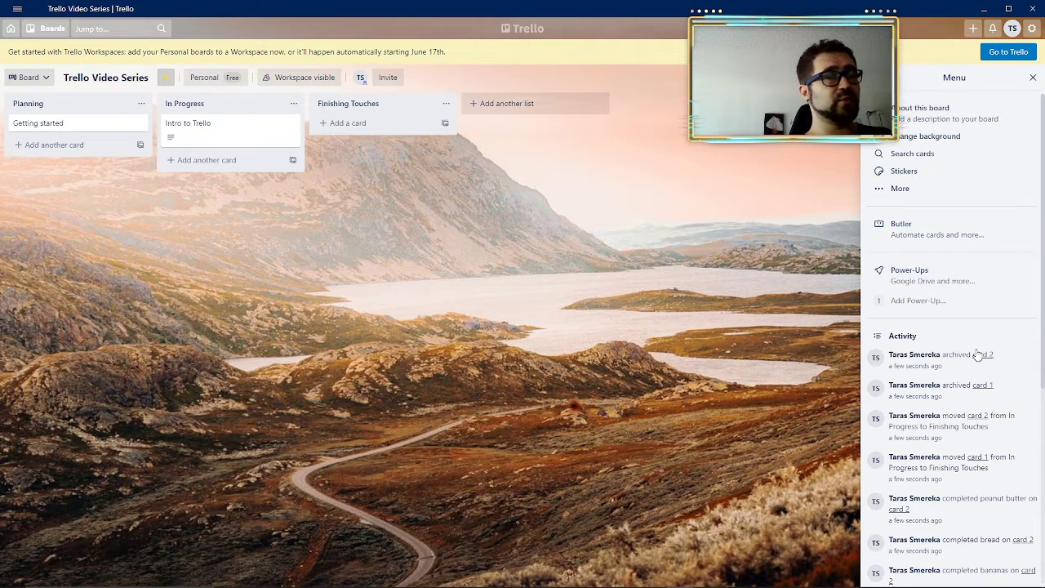
left_click(981, 355)
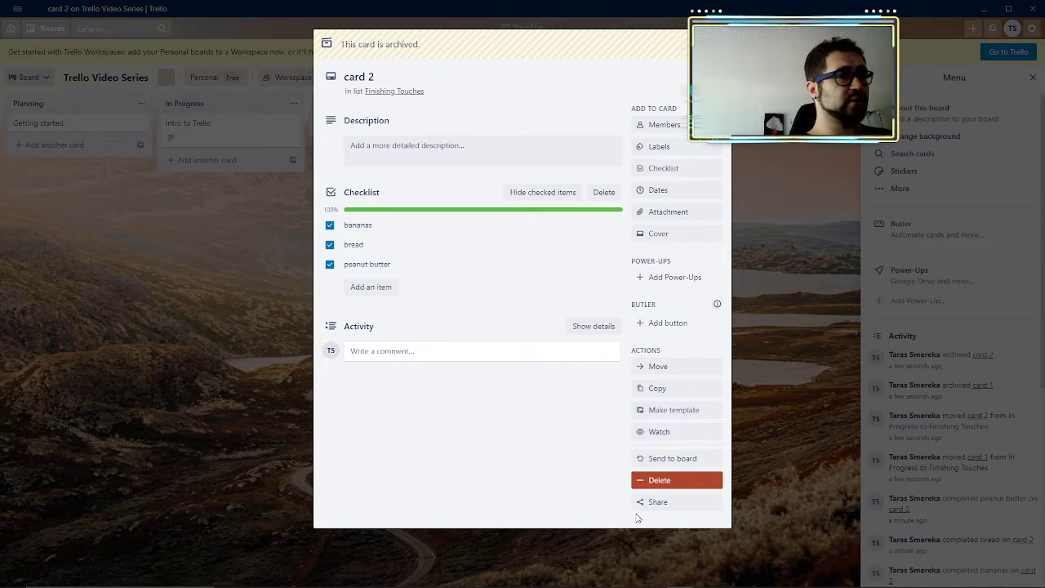
left_click(658, 366)
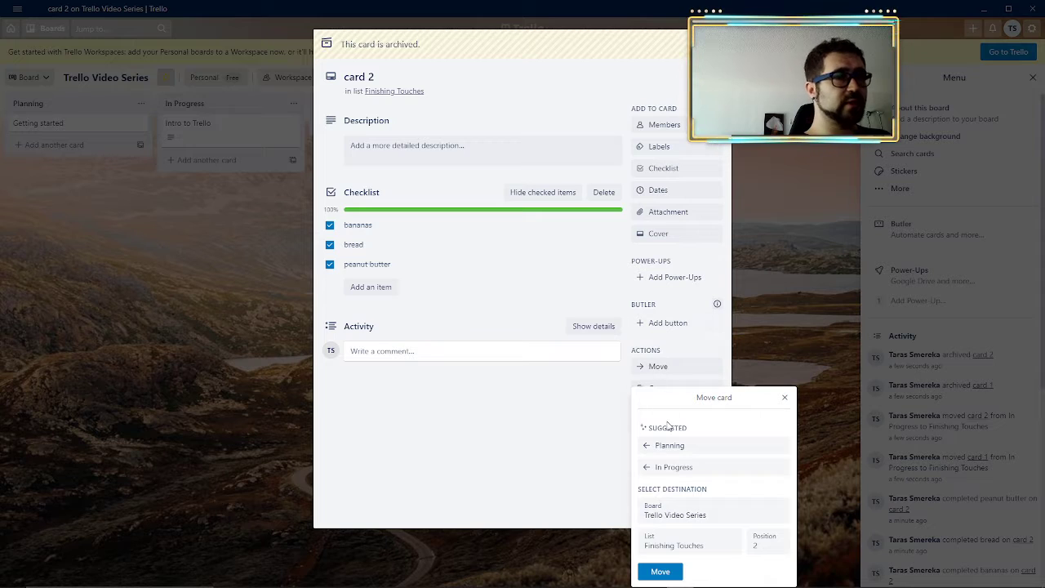
left_click(674, 467)
left_click(226, 290)
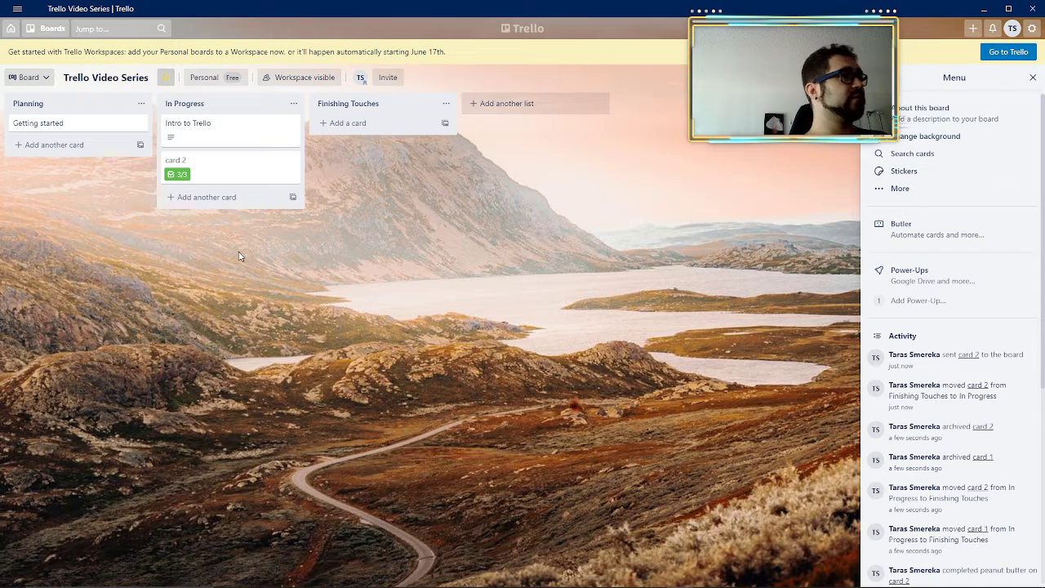
Step: Save the description "edit some more" on card 2 and archive the card from the In Progress list
left_click(247, 173)
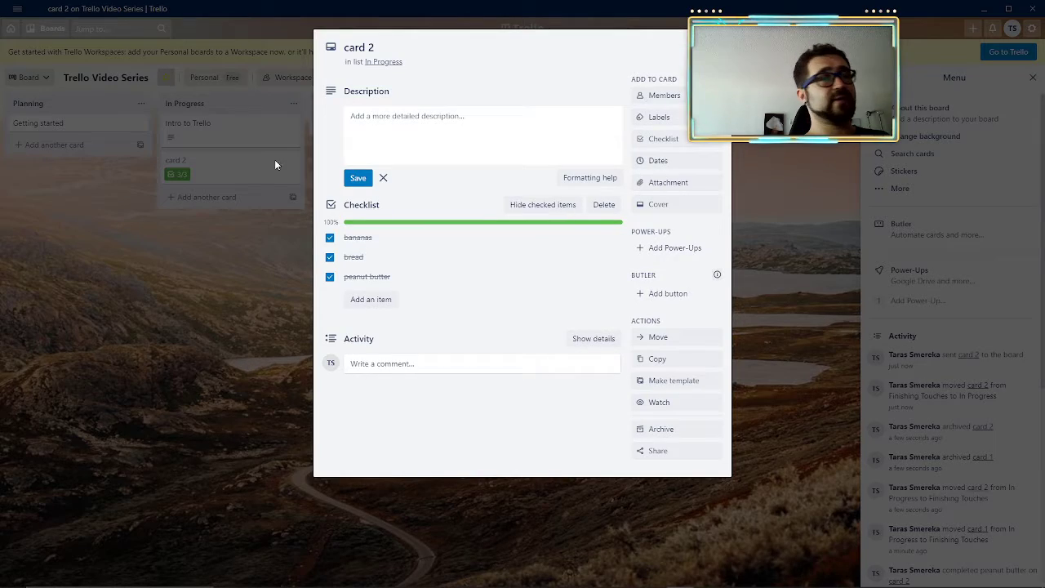
left_click(369, 131)
type("edit some more")
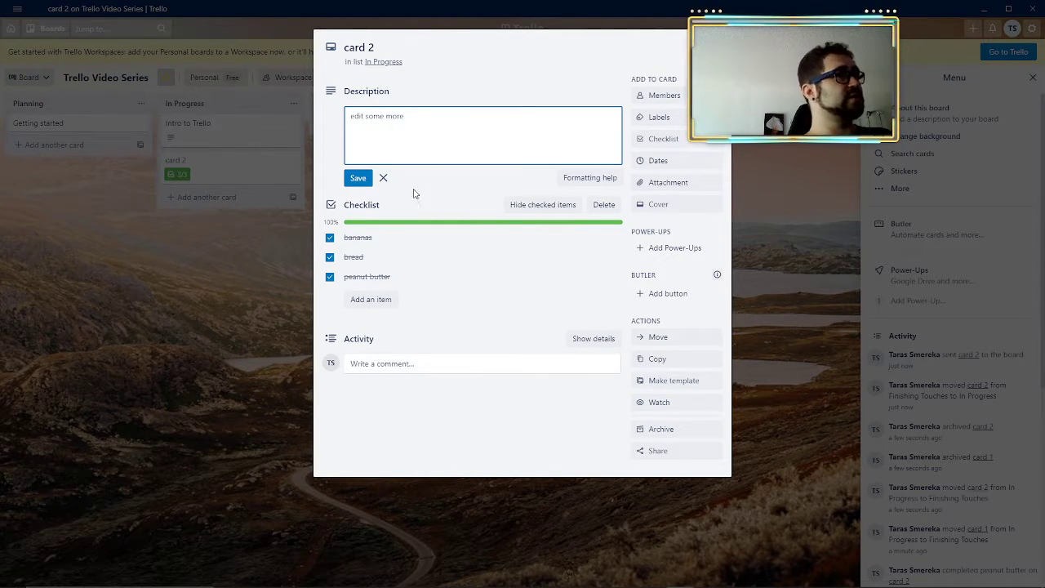
left_click(358, 178)
left_click(251, 304)
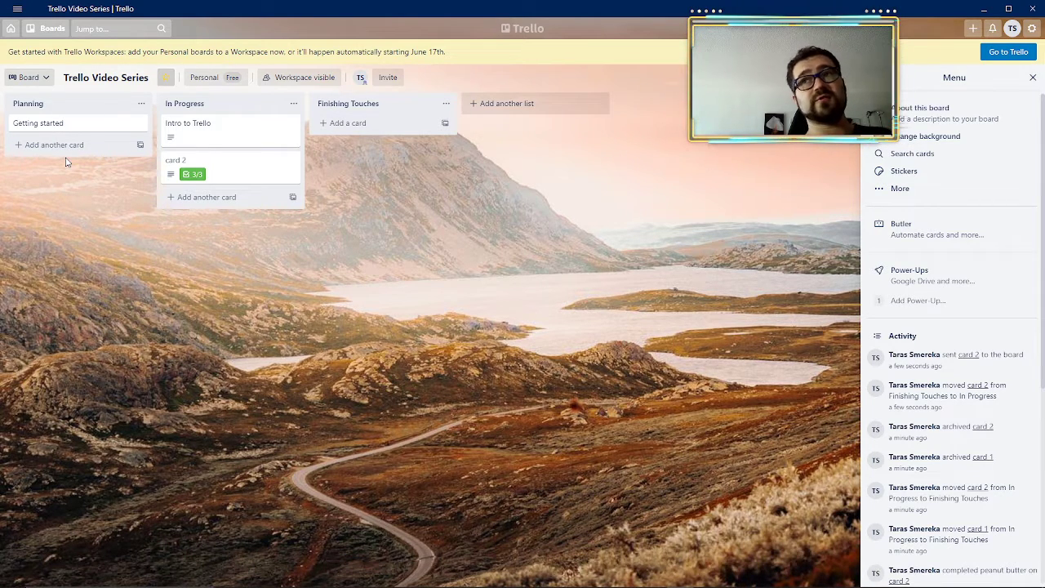
right_click(183, 162)
left_click(342, 301)
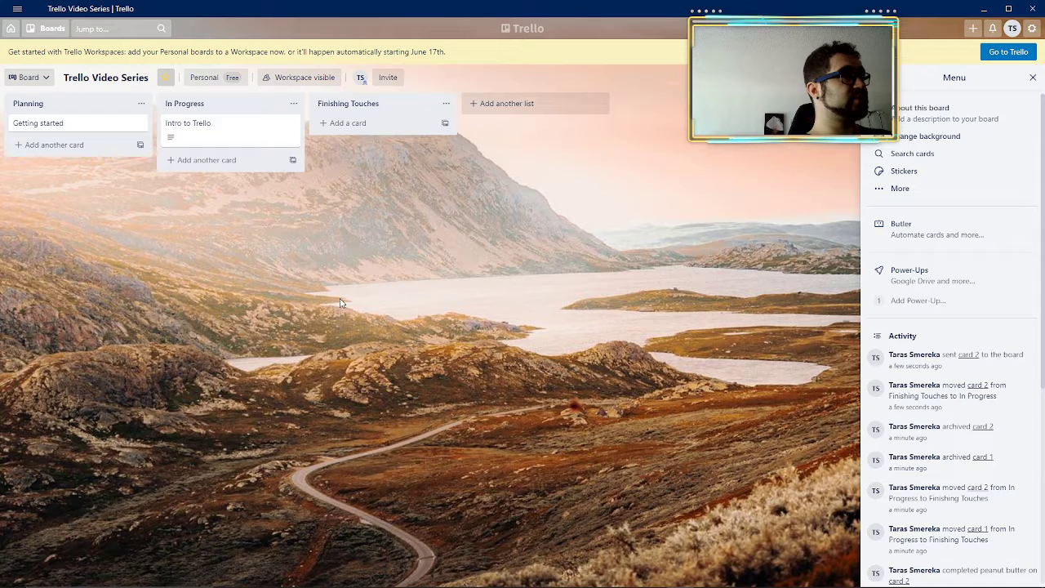
Step: Review the description of the Intro to Trello card and close the card
left_click(210, 135)
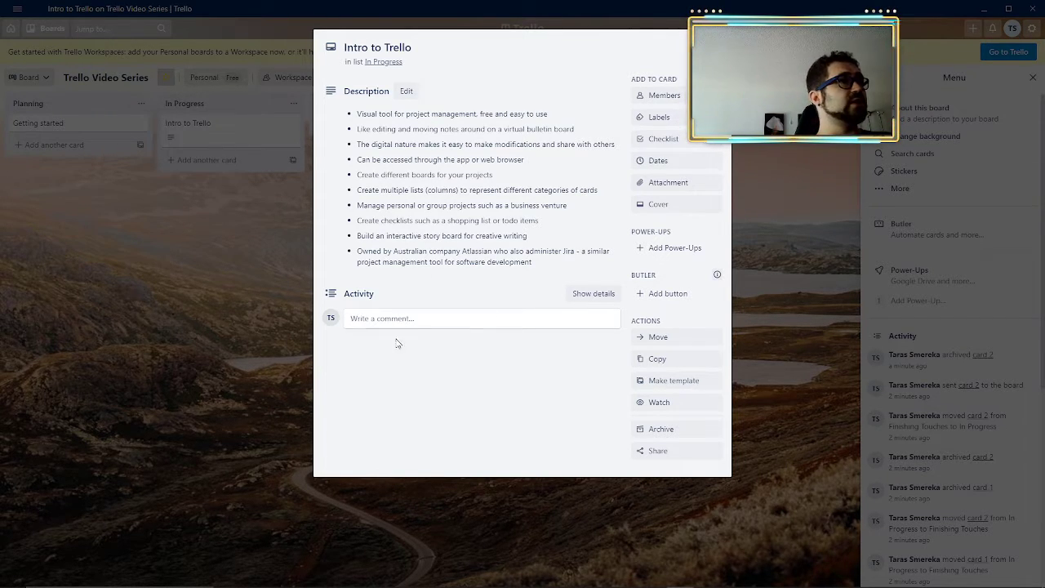
left_click(160, 346)
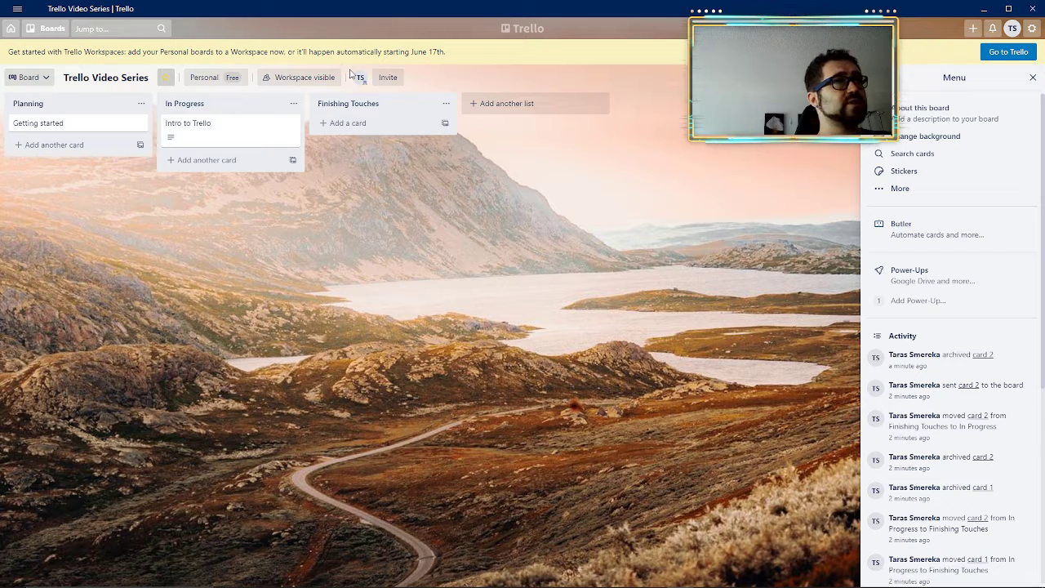